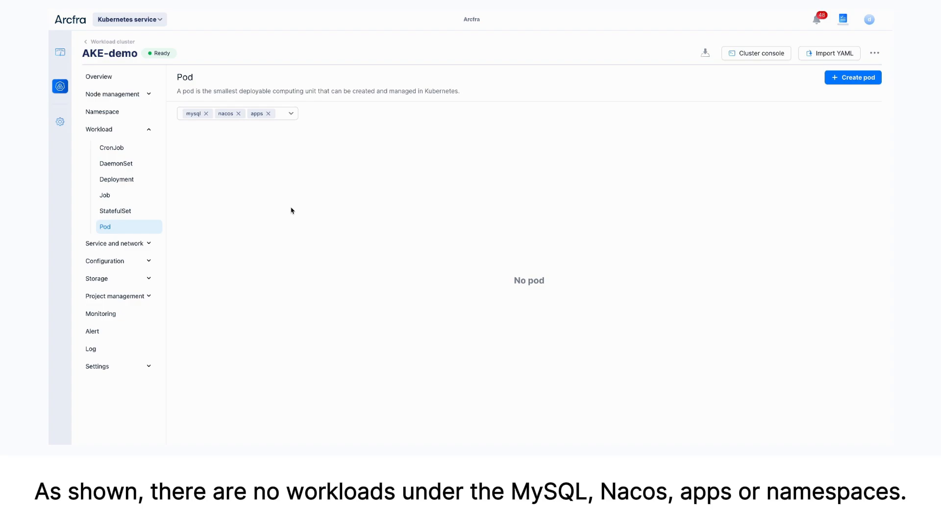
# Start a YAML import with the prepared MySQL file and review its Service, StatefulSet and ConfigMap definitions
pyautogui.click(819, 56)
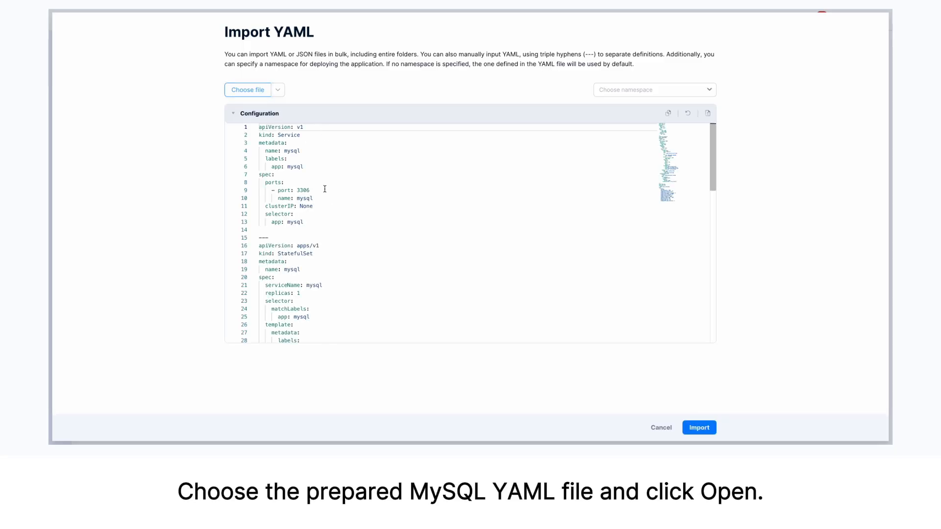
pyautogui.scroll(-14, 326, 189)
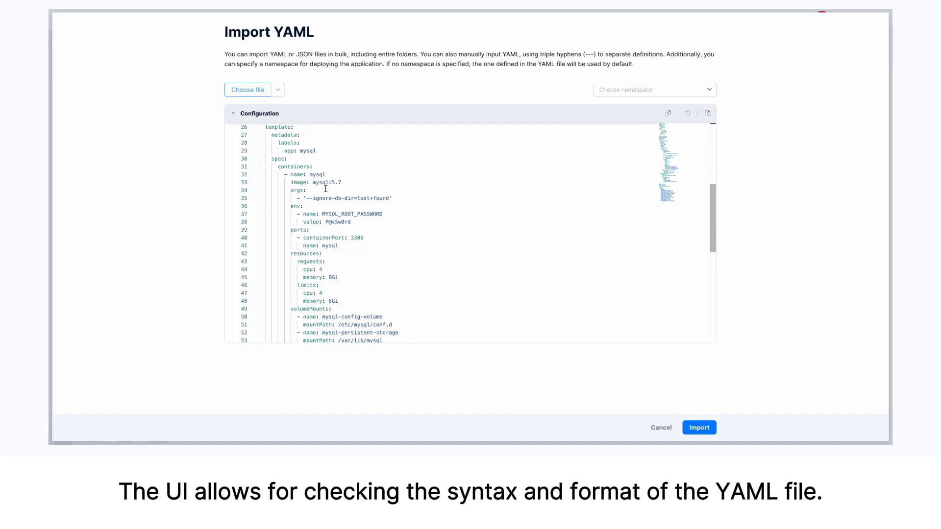
pyautogui.scroll(-6, 325, 189)
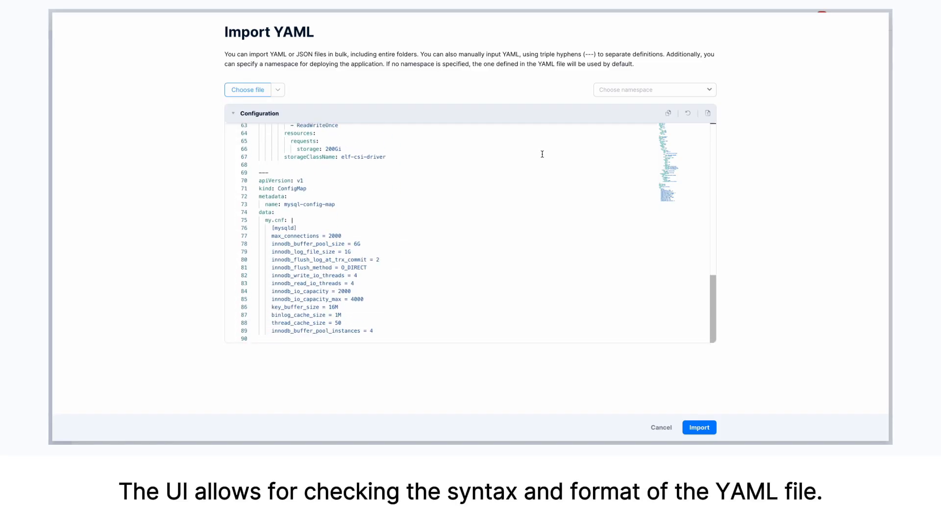
# Import the MySQL configuration into the mysql namespace and close the import results
pyautogui.click(635, 89)
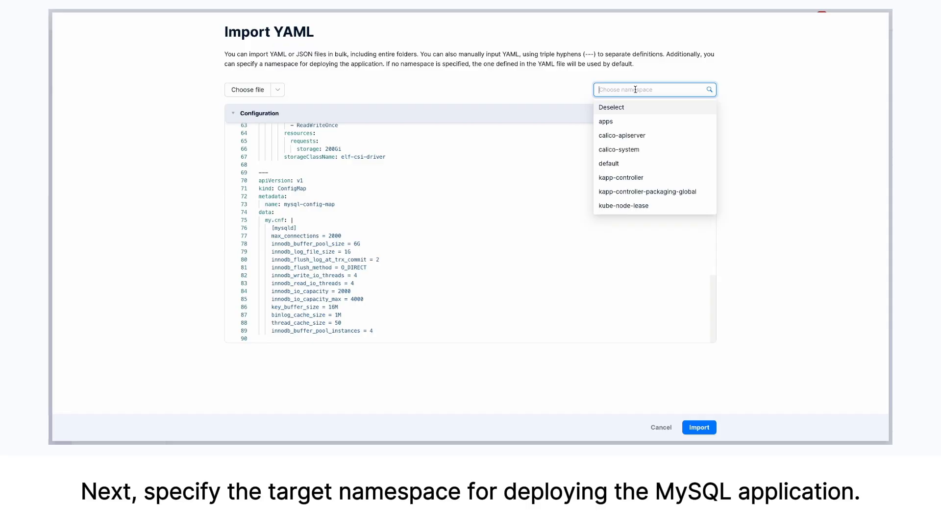
pyautogui.scroll(-3, 619, 144)
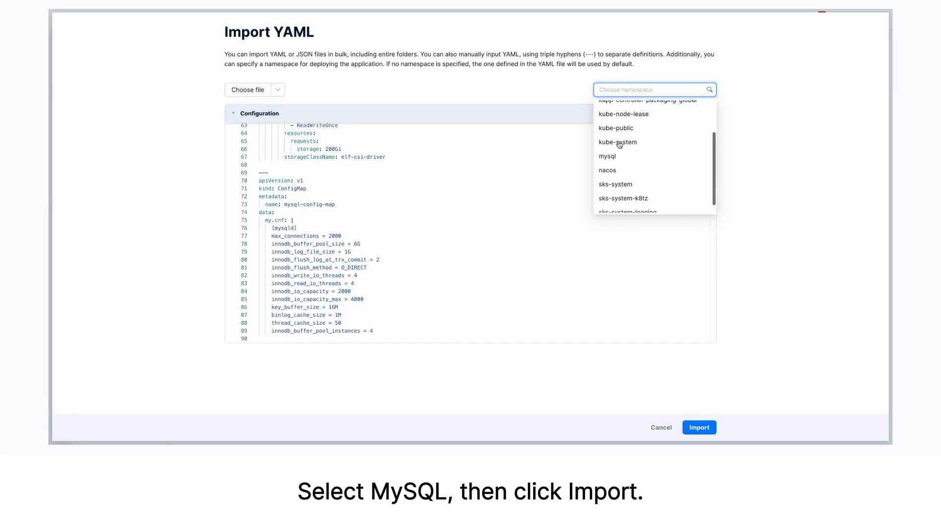
pyautogui.click(620, 148)
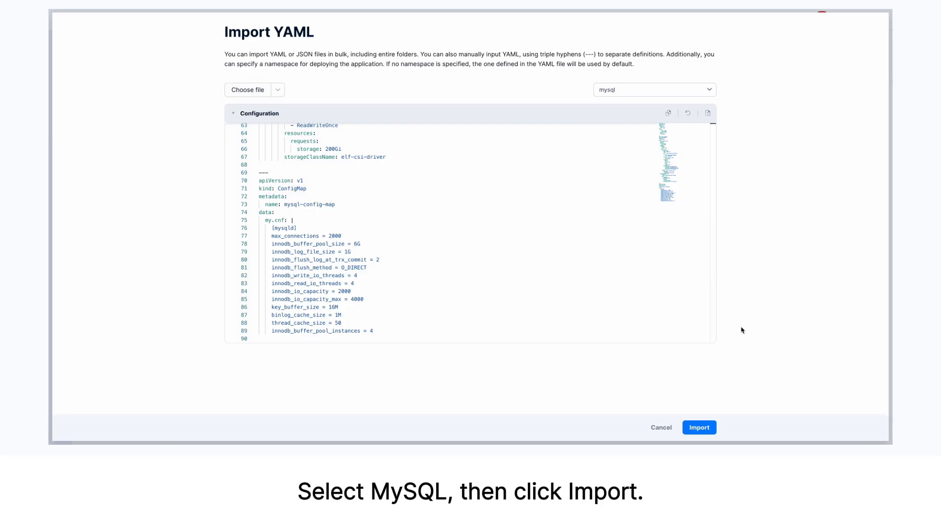
pyautogui.click(701, 427)
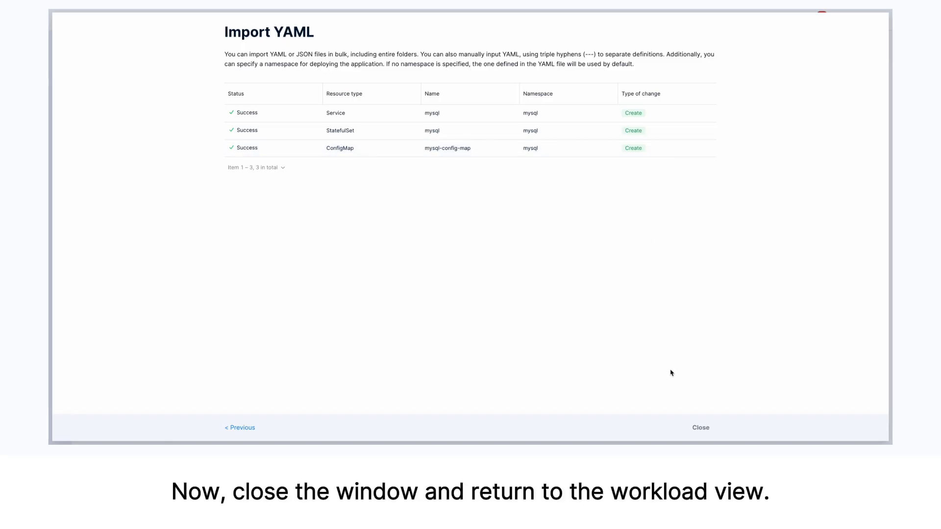
pyautogui.click(708, 430)
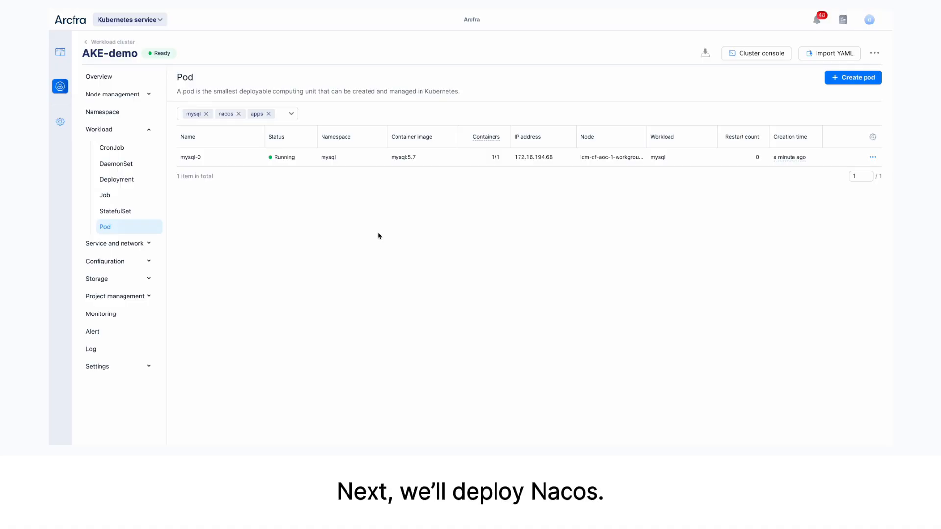
# Open the pod console of the mysql-0 pod and enlarge the console area
pyautogui.click(194, 158)
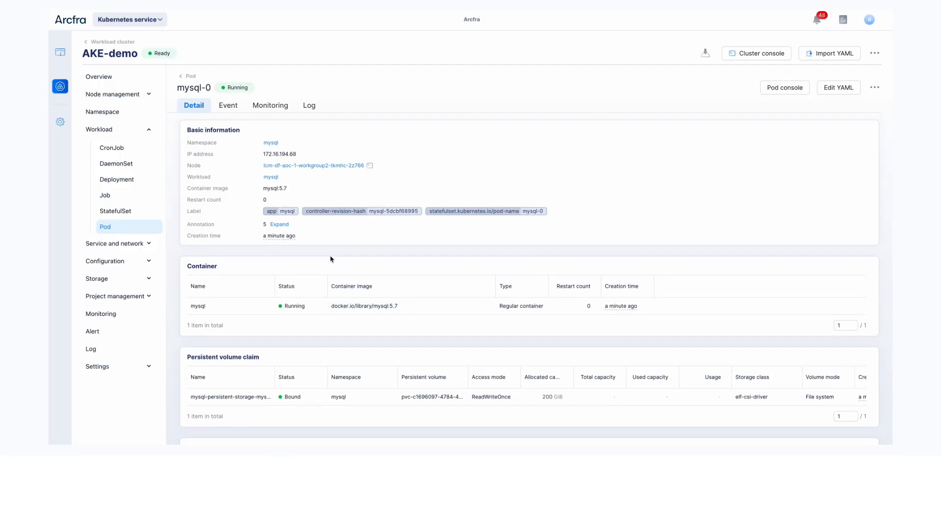
pyautogui.click(792, 89)
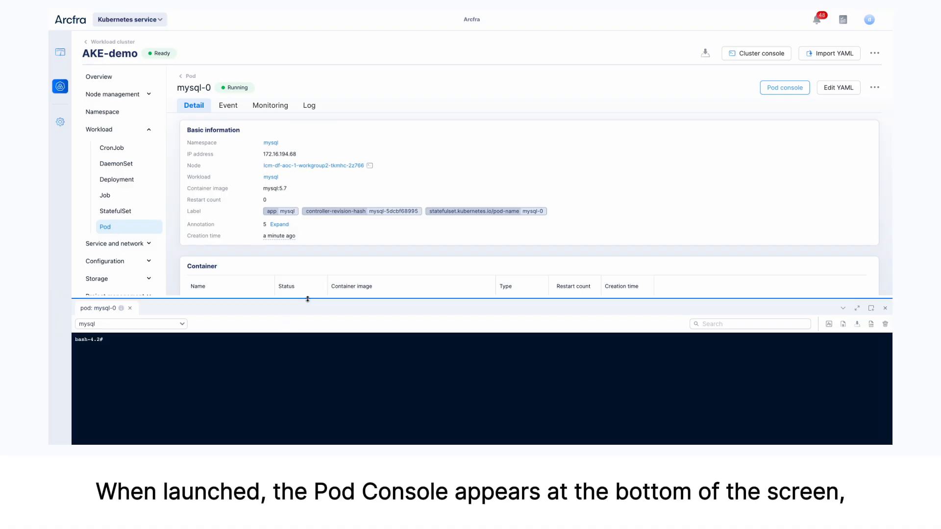
pyautogui.moveTo(310, 297)
pyautogui.mouseDown()
pyautogui.moveTo(322, 196)
pyautogui.moveTo(327, 258)
pyautogui.mouseUp()
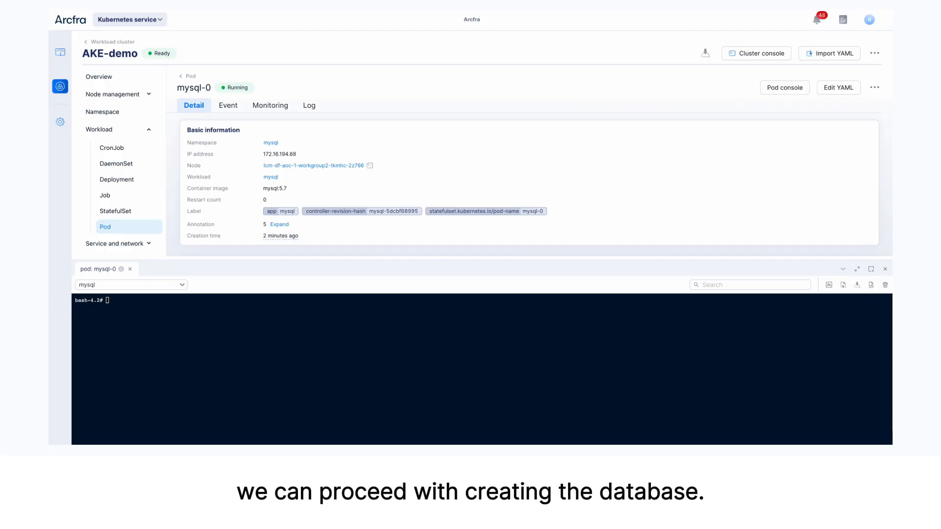
# Log in to MySQL with "mysql -h 127.0.0.1 -u root -p", entering the root account's password
pyautogui.click(300, 326)
pyautogui.write('mysql -h 127.0.0.1 -u root -p')
pyautogui.press('Return')
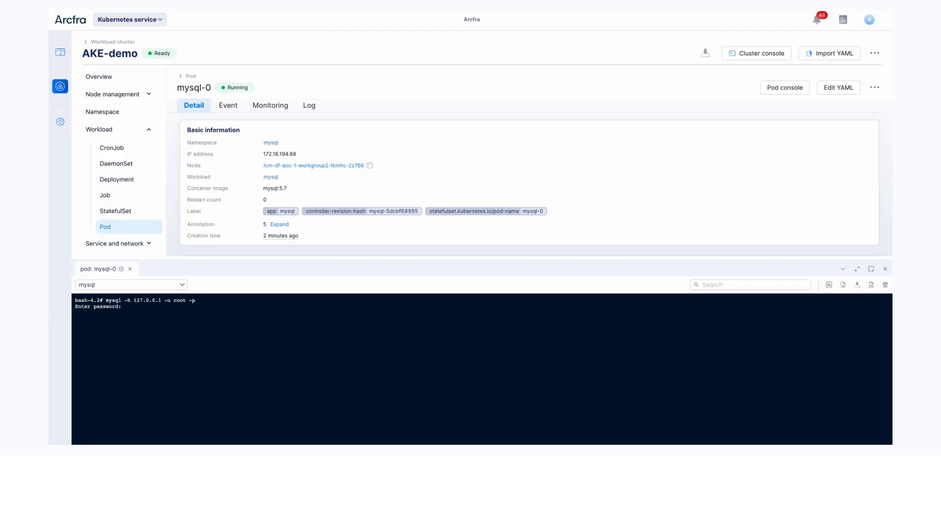
pyautogui.press('Return')
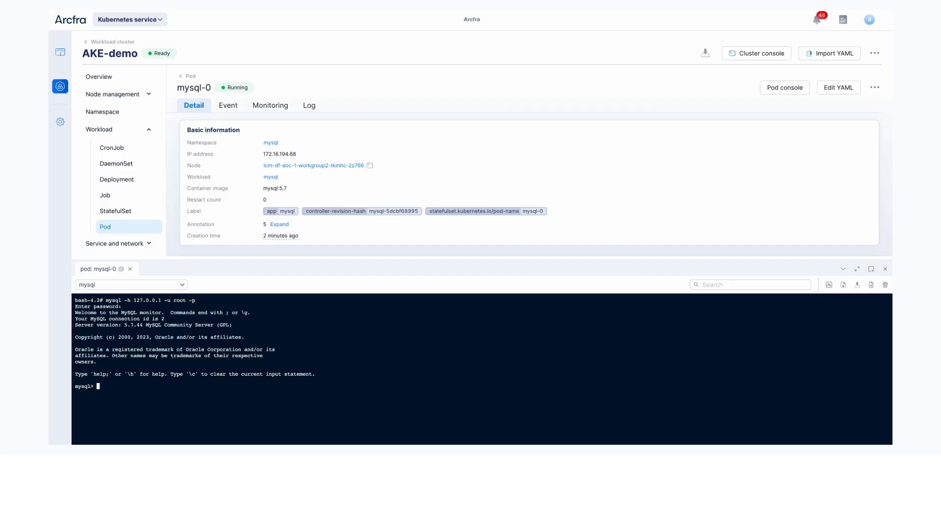
# Create the database nacos in MySQL and make it the active database
pyautogui.write('create database nacos;')
pyautogui.press('Return')
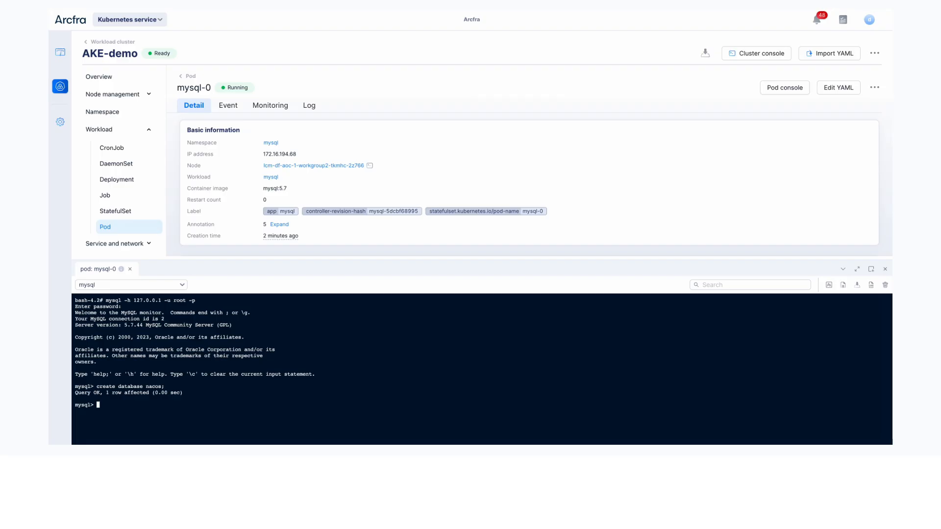
pyautogui.write('use nacos;')
pyautogui.press('Return')
# Run the SQL script that creates the Nacos tables and inserts the nacos user with ROLE_ADMIN, and collapse the console
pyautogui.click(291, 393)
pyautogui.hotkey('ctrl', 'v')
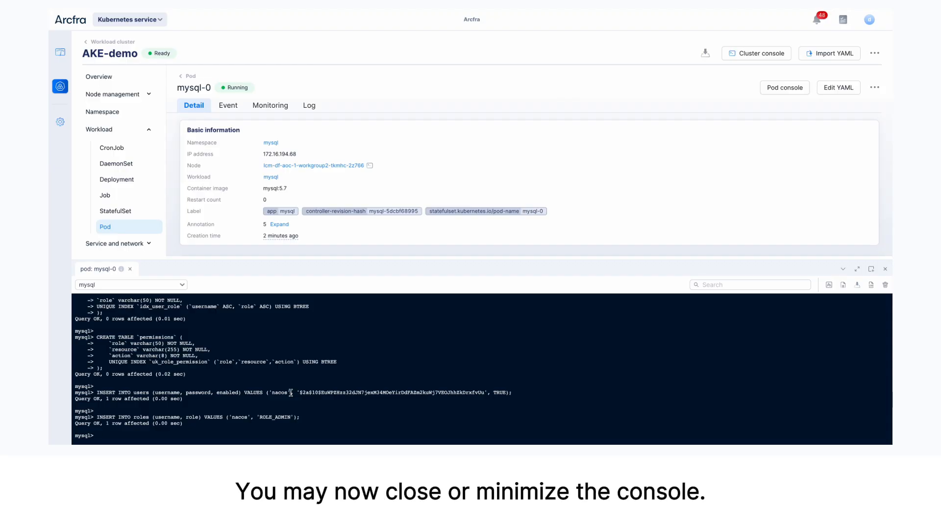
pyautogui.click(842, 269)
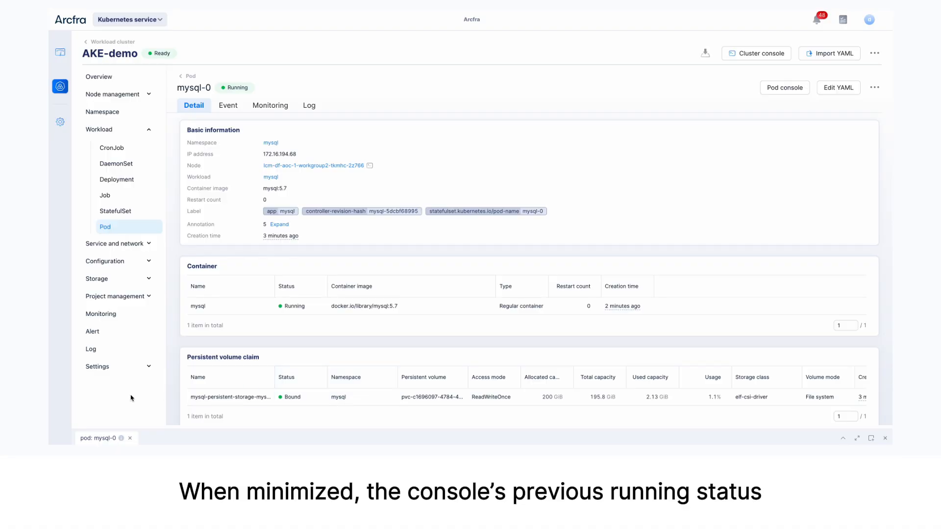
# Restore the mysql-0 console to full screen to review the execution history, and open it in a new window
pyautogui.click(844, 439)
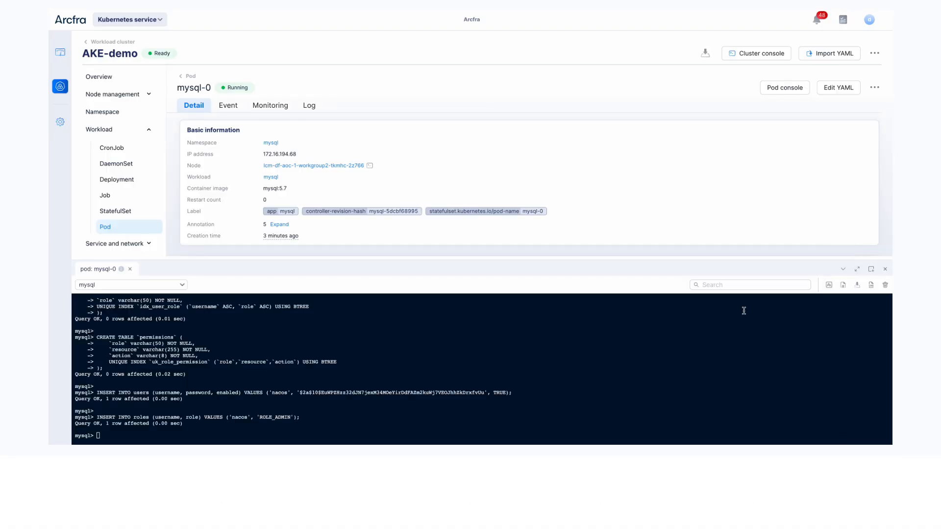
pyautogui.click(857, 269)
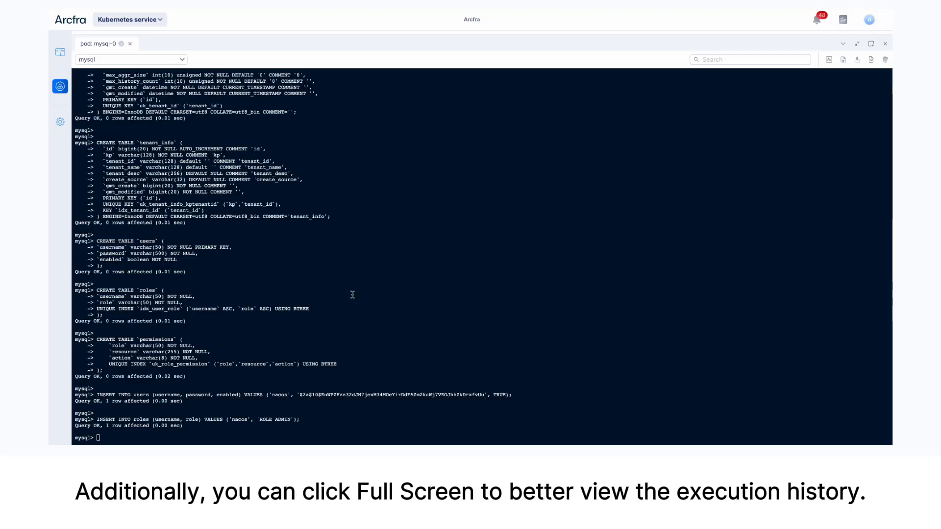
pyautogui.scroll(15, 350, 294)
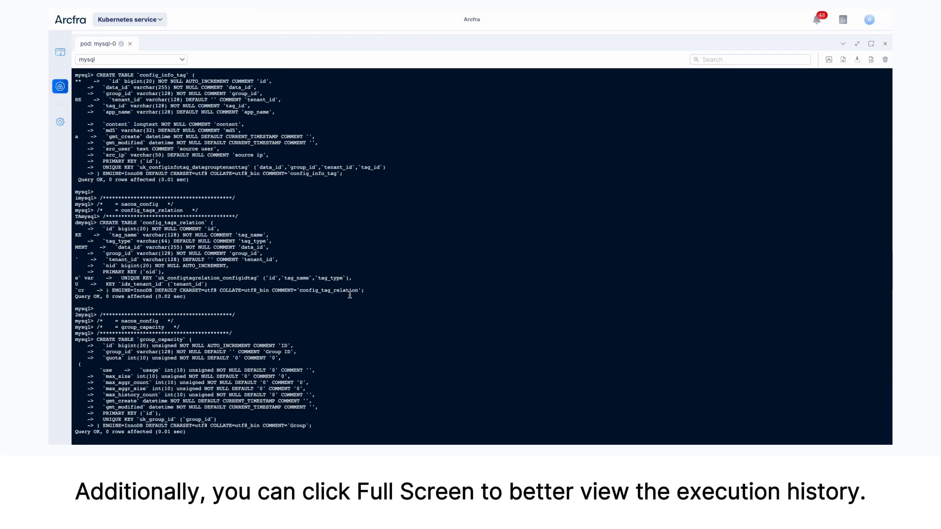
pyautogui.scroll(-15, 349, 294)
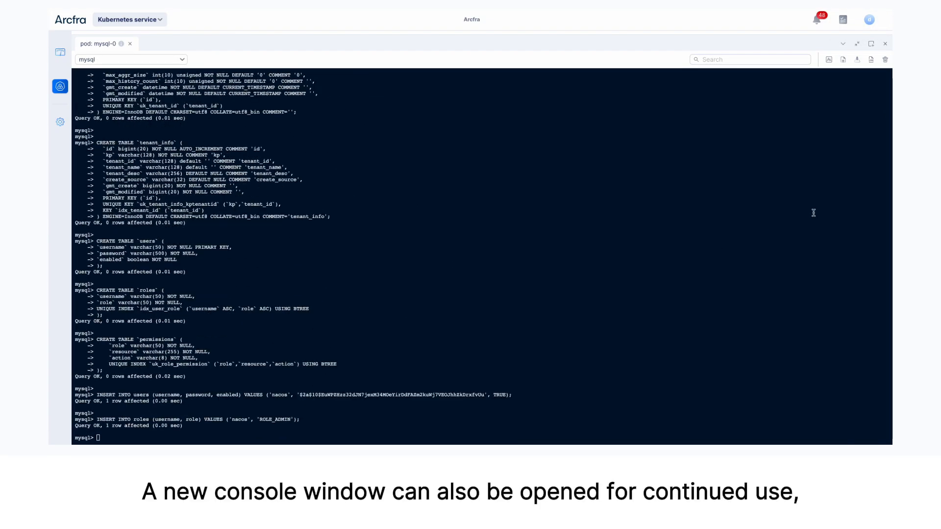
pyautogui.click(871, 45)
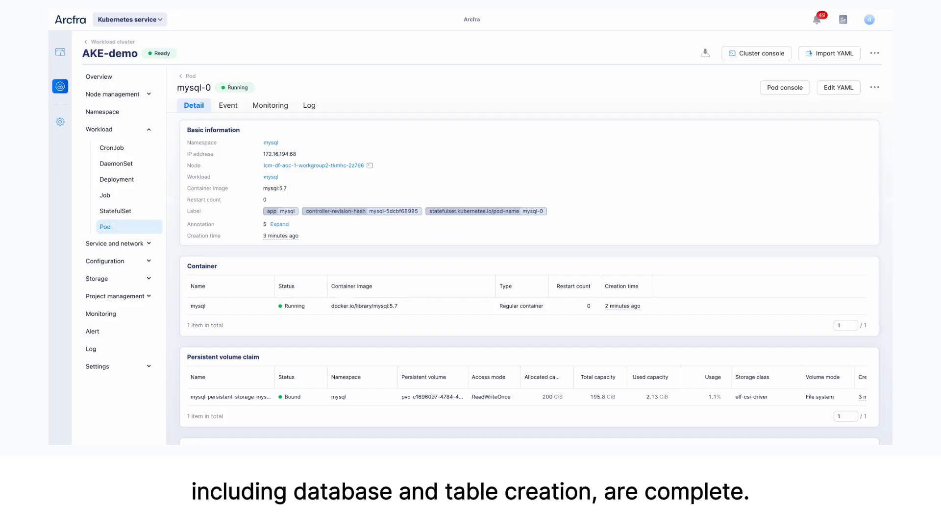
pyautogui.scroll(-3, 461, 245)
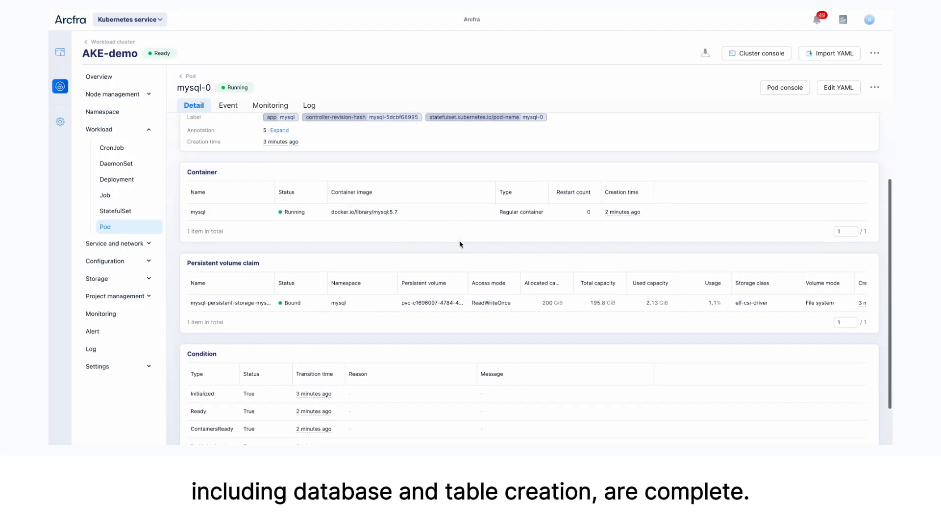
pyautogui.scroll(3, 461, 245)
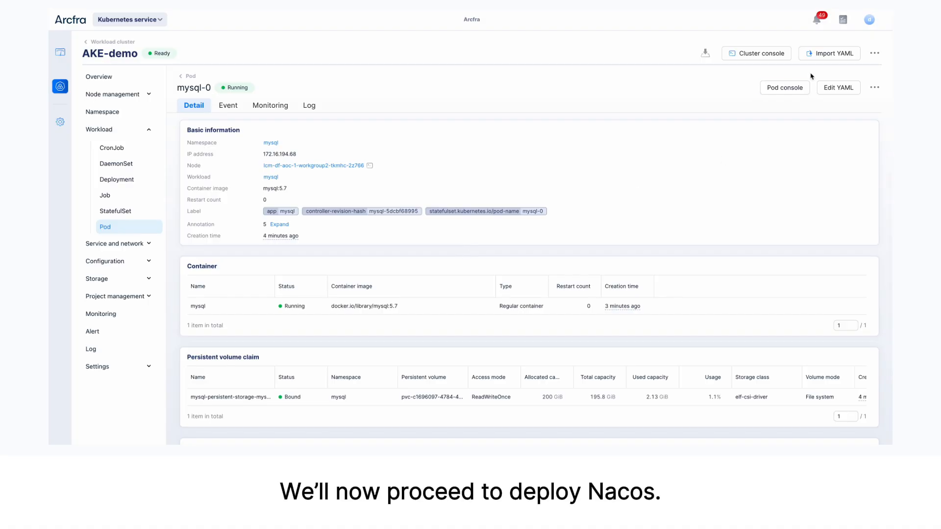
# Start a YAML import with the Nacos file folder and review the syntax of the loaded configuration
pyautogui.click(824, 54)
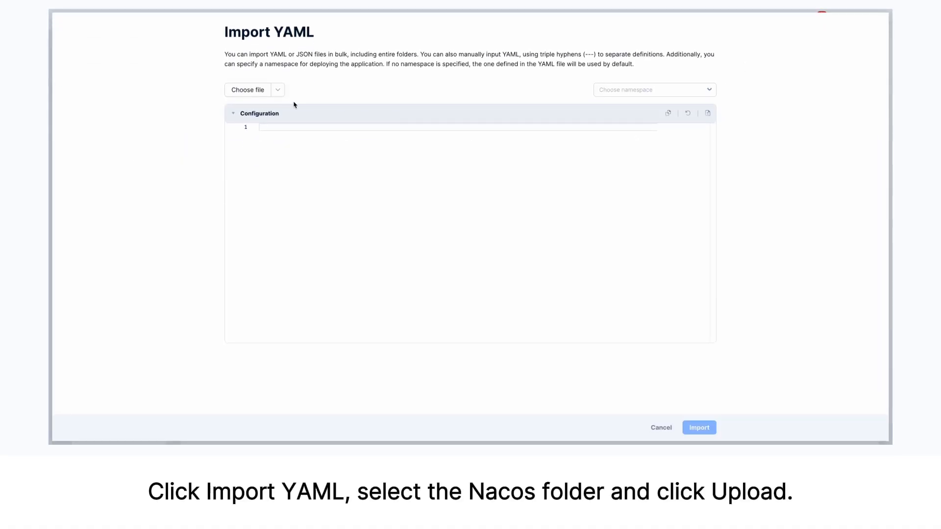
pyautogui.click(278, 92)
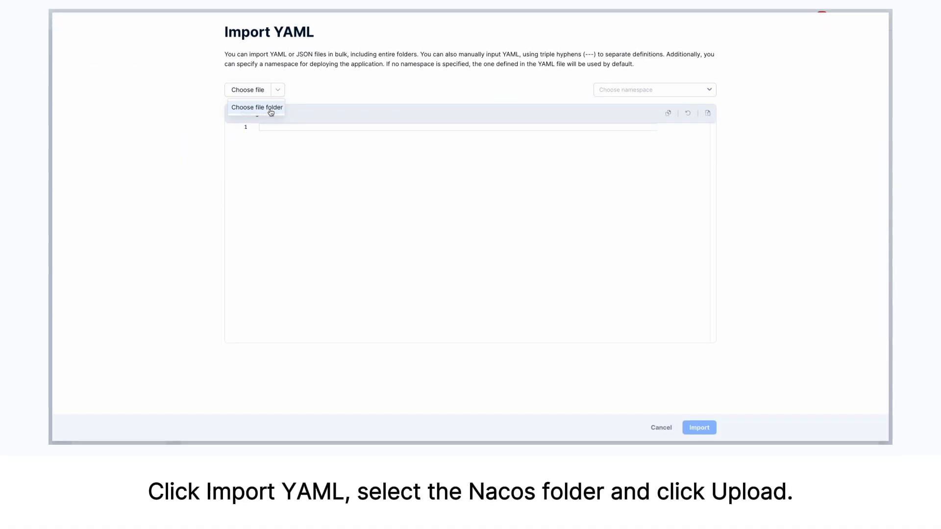
pyautogui.click(269, 112)
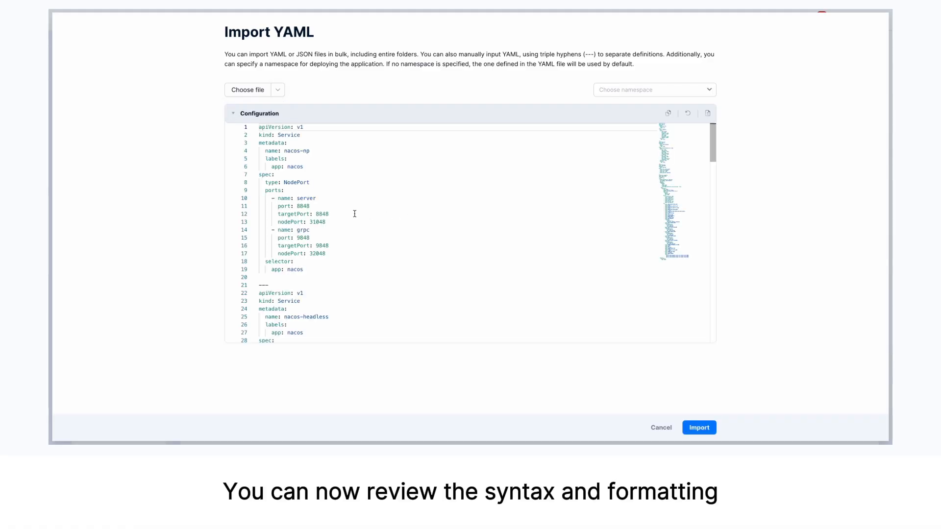
pyautogui.scroll(-5, 354, 214)
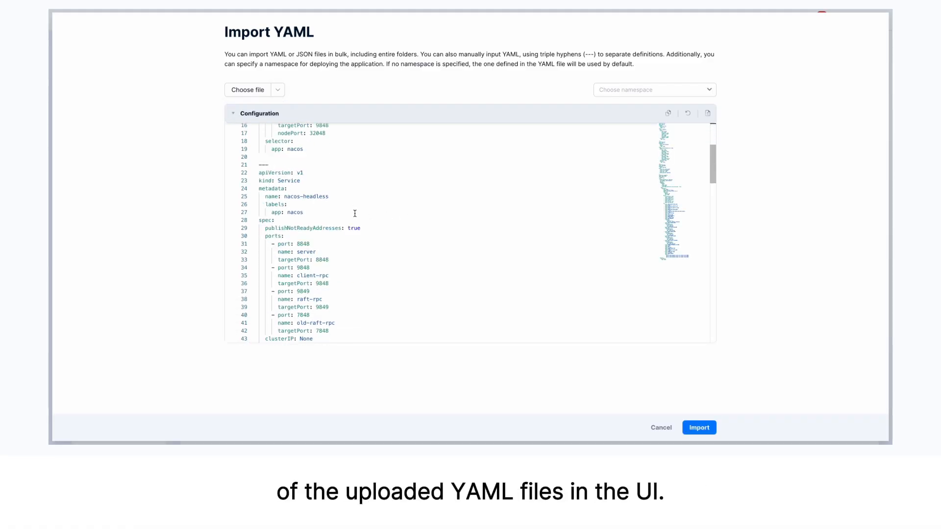
pyautogui.scroll(-20, 354, 214)
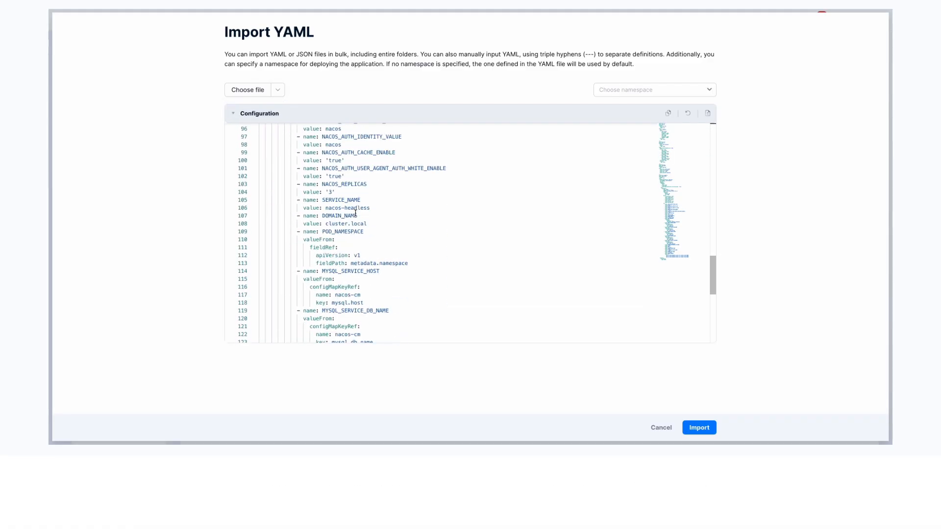
pyautogui.scroll(-3, 355, 213)
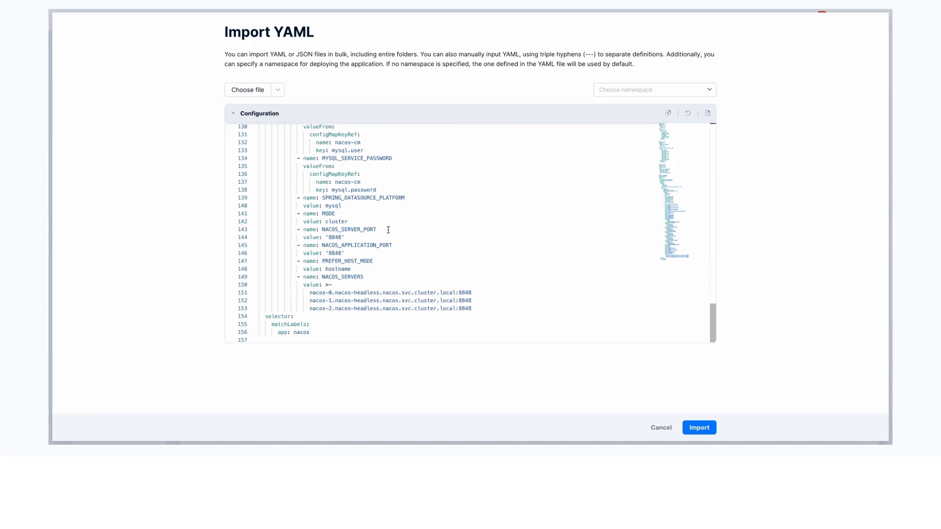
pyautogui.scroll(3, 393, 234)
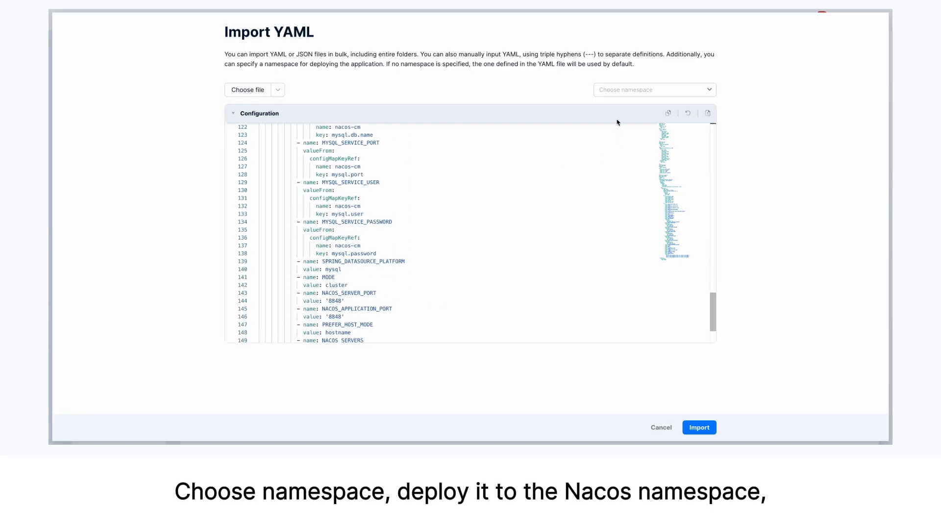
# Import the Nacos configuration into the nacos namespace and return to the pod list
pyautogui.click(622, 91)
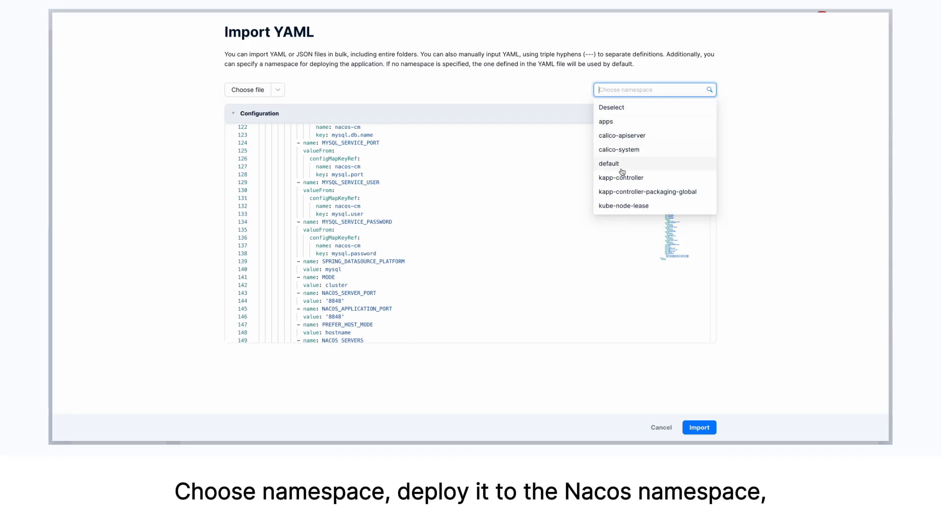
pyautogui.scroll(-3, 620, 167)
pyautogui.click(619, 150)
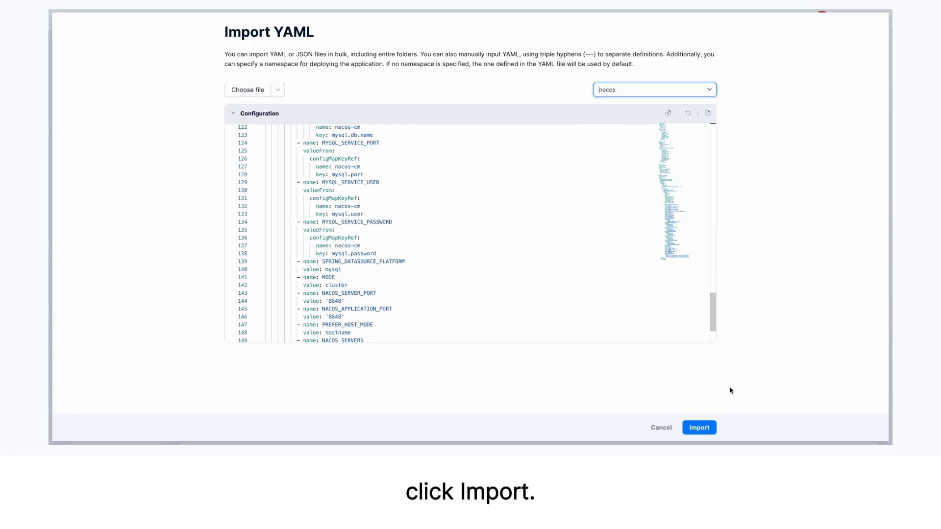
pyautogui.click(700, 427)
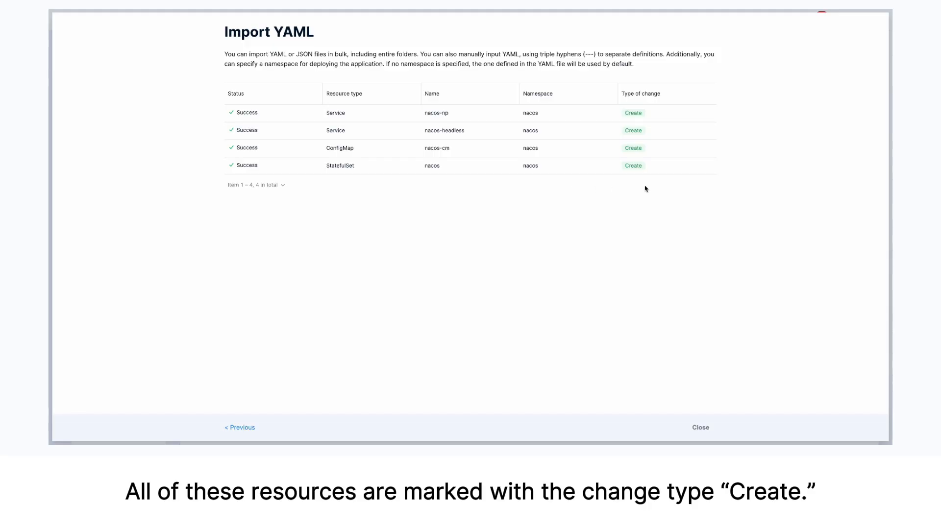
pyautogui.click(702, 428)
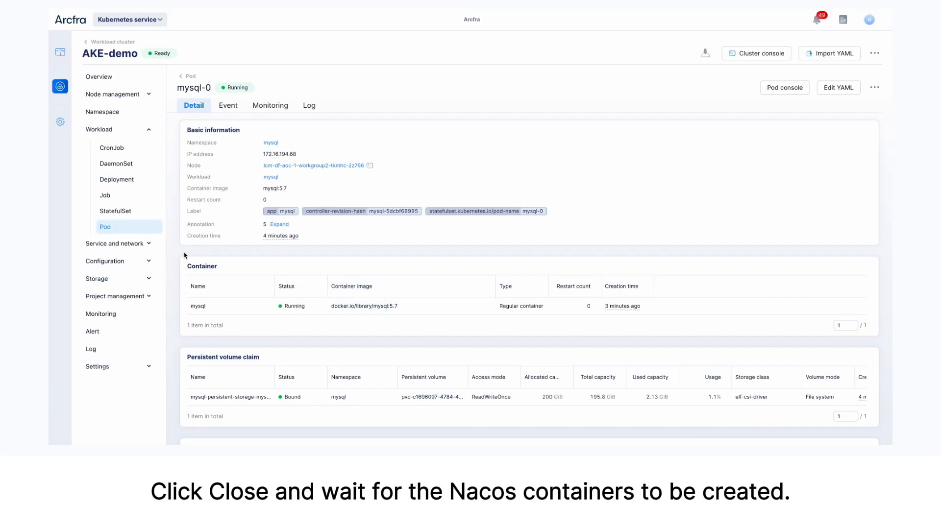
pyautogui.click(139, 227)
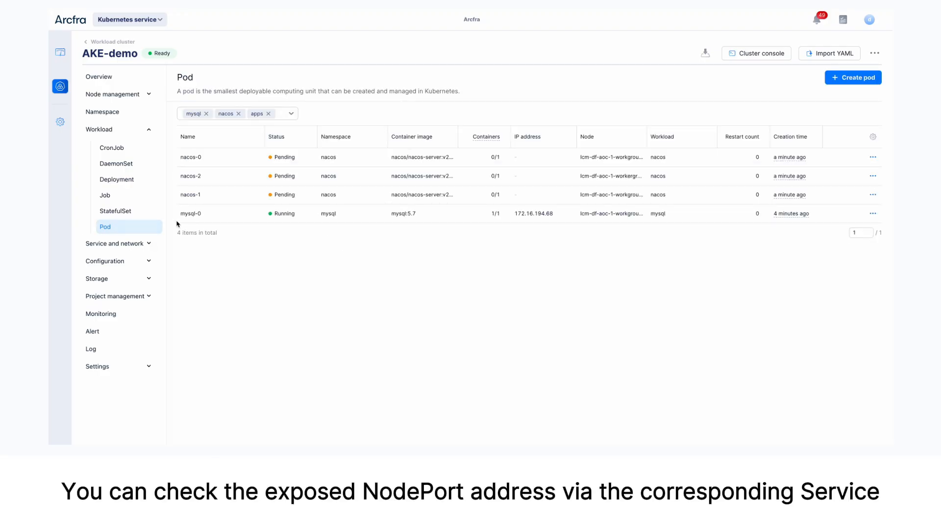
# Open the nacos-np service's external address ending in port 31048 from the service list, and return to the pod list to check the pods
pyautogui.click(151, 245)
pyautogui.click(123, 293)
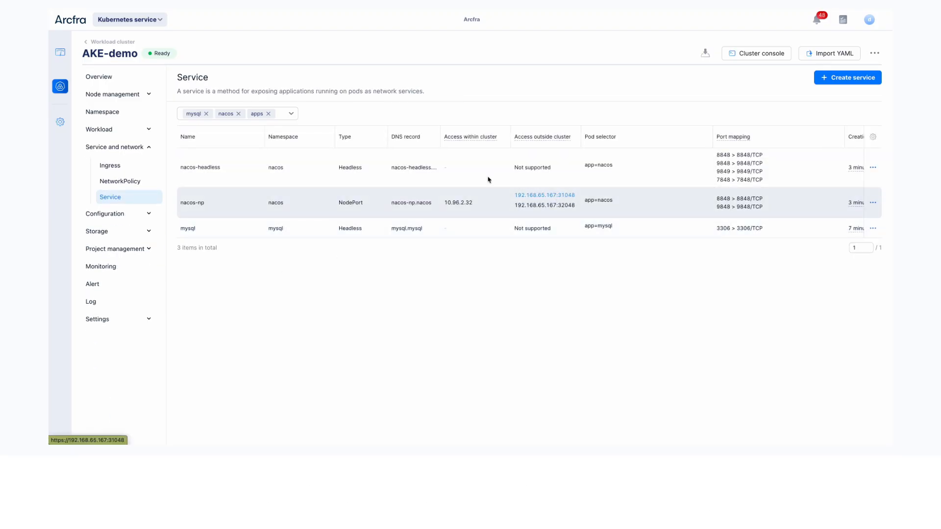
pyautogui.click(539, 194)
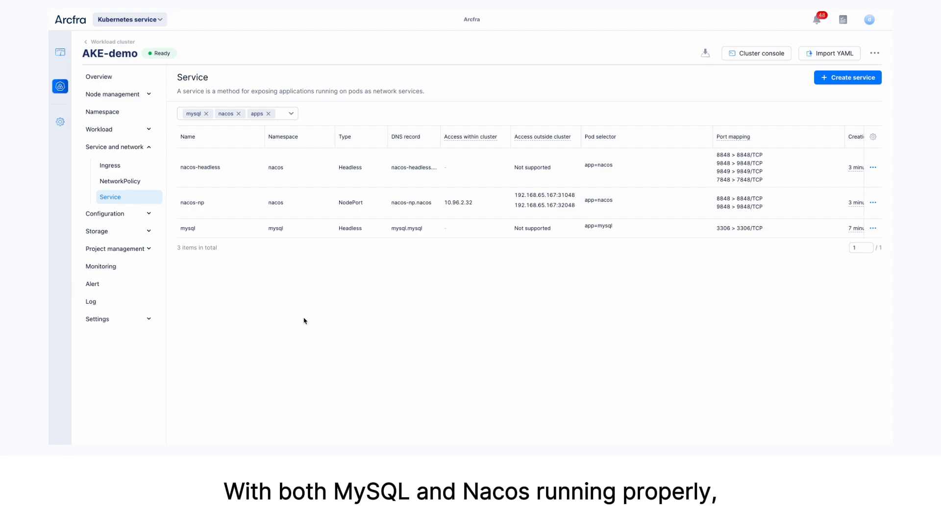
pyautogui.click(134, 131)
pyautogui.click(118, 227)
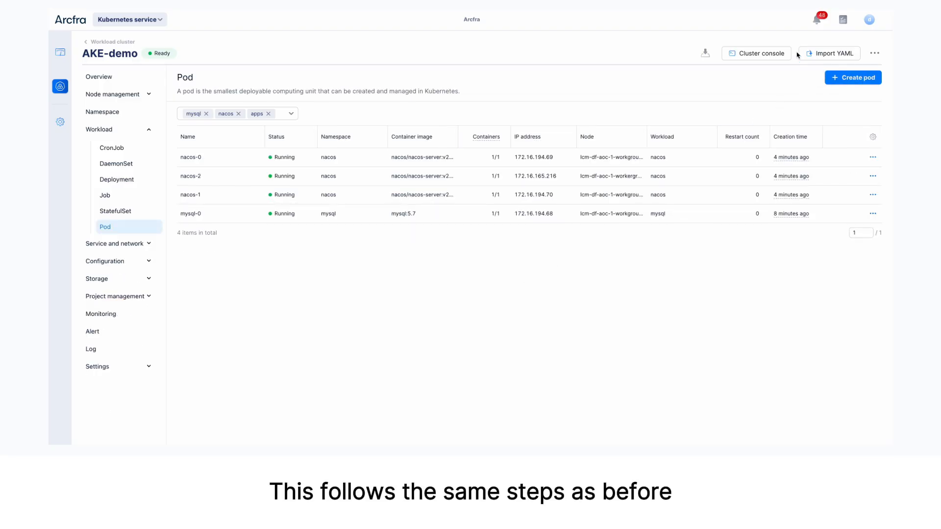
# Start a YAML import with the bookstore microservices' file folder and review the loaded Deployment and Service definitions
pyautogui.click(833, 54)
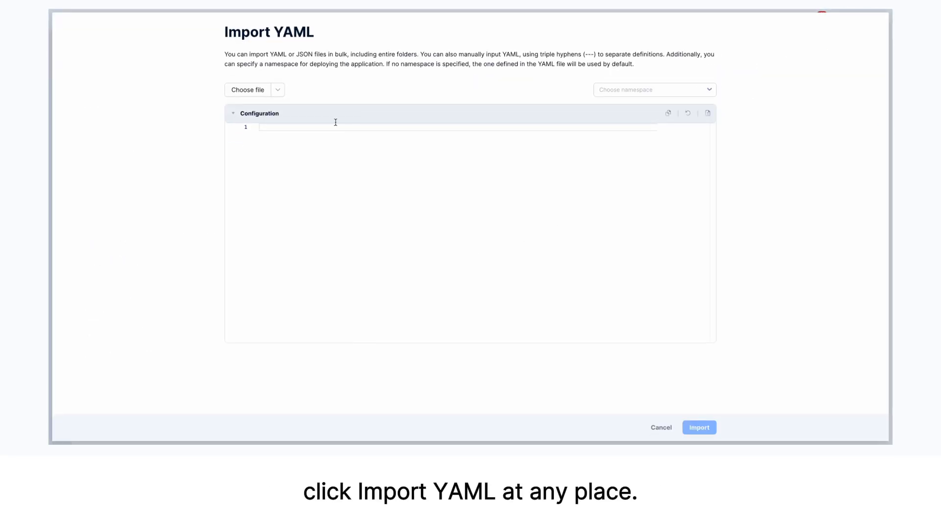
pyautogui.click(278, 91)
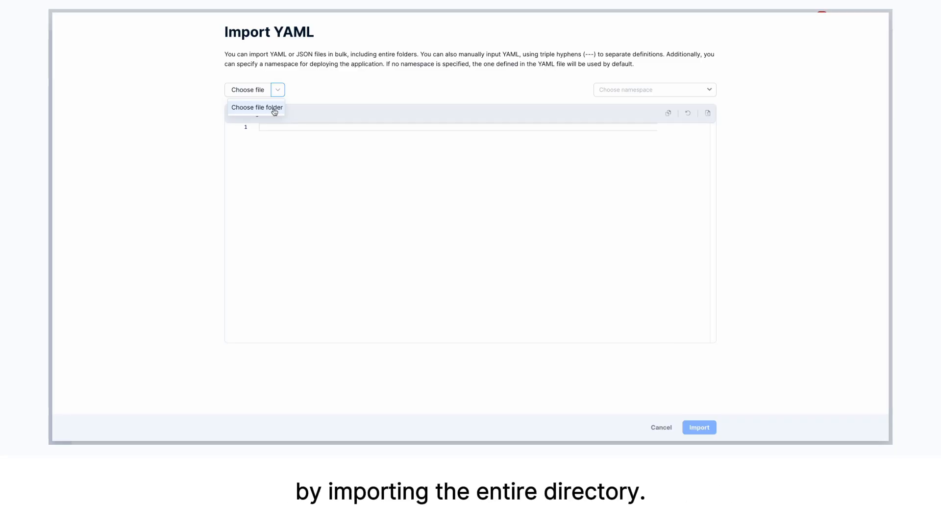
pyautogui.click(275, 109)
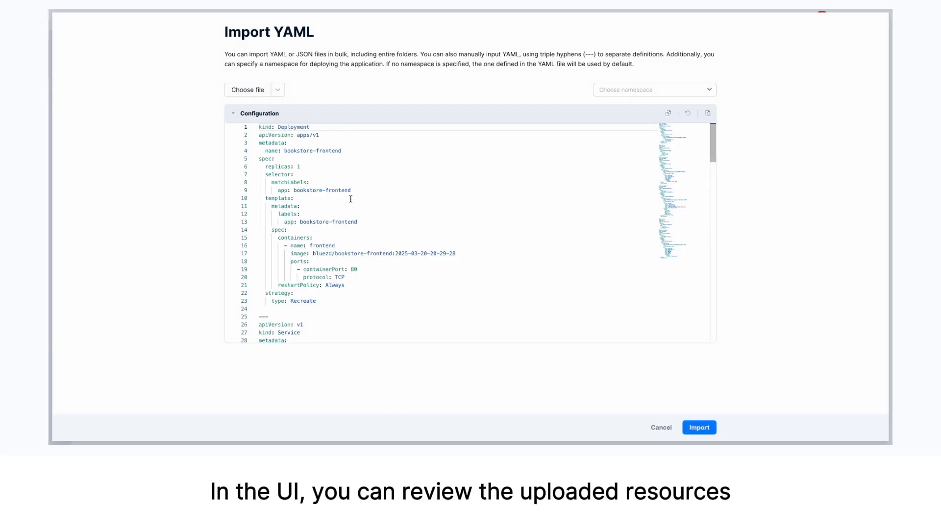
pyautogui.scroll(-1, 351, 198)
pyautogui.scroll(1, 351, 198)
pyautogui.scroll(-15, 351, 198)
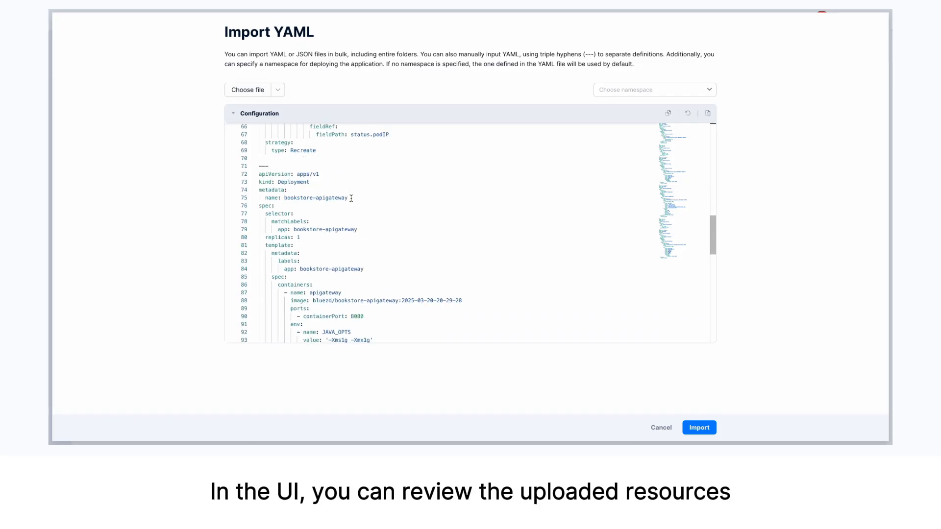
pyautogui.scroll(-5, 350, 198)
pyautogui.scroll(5, 351, 198)
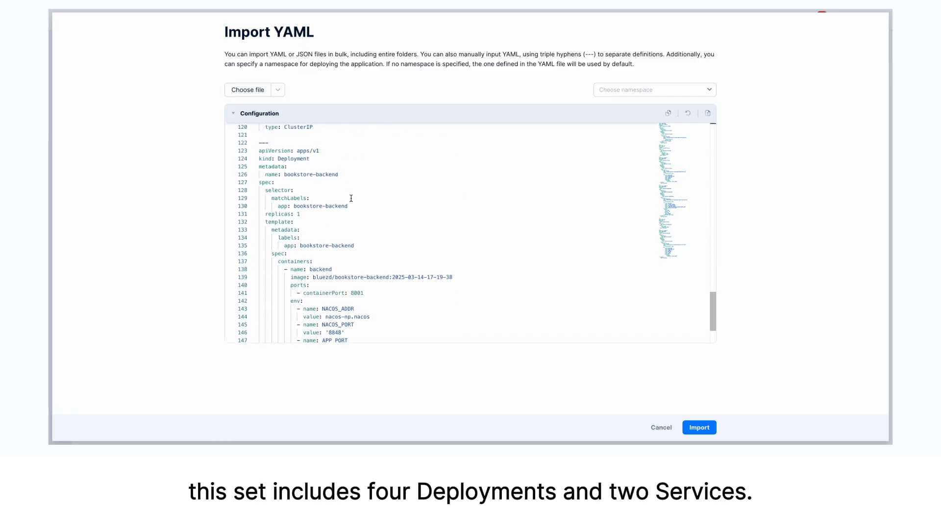
pyautogui.scroll(14, 351, 198)
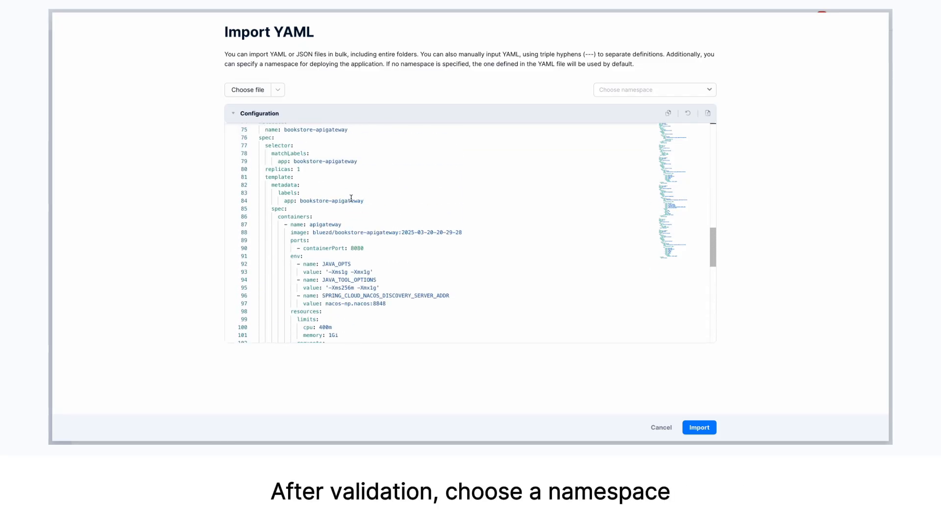
# Choose the apps namespace for the bookstore configuration and import it
pyautogui.click(637, 89)
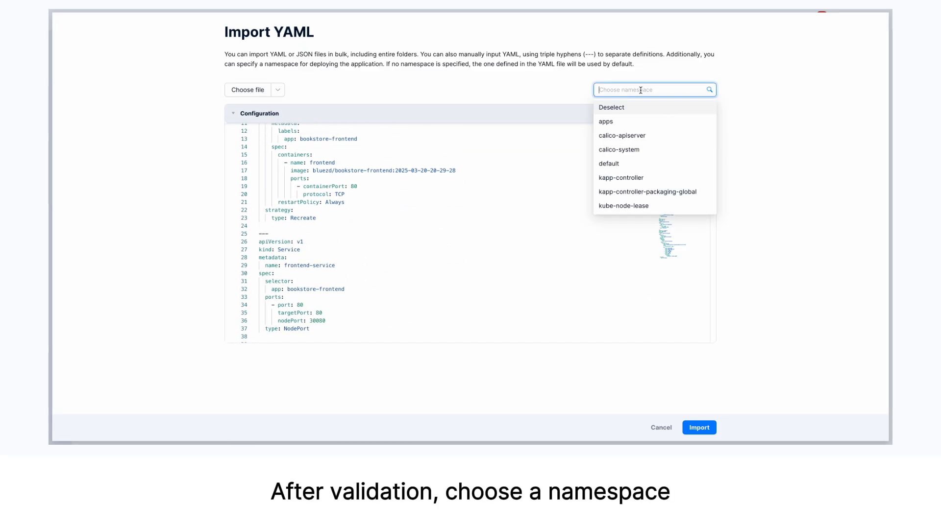
pyautogui.click(636, 123)
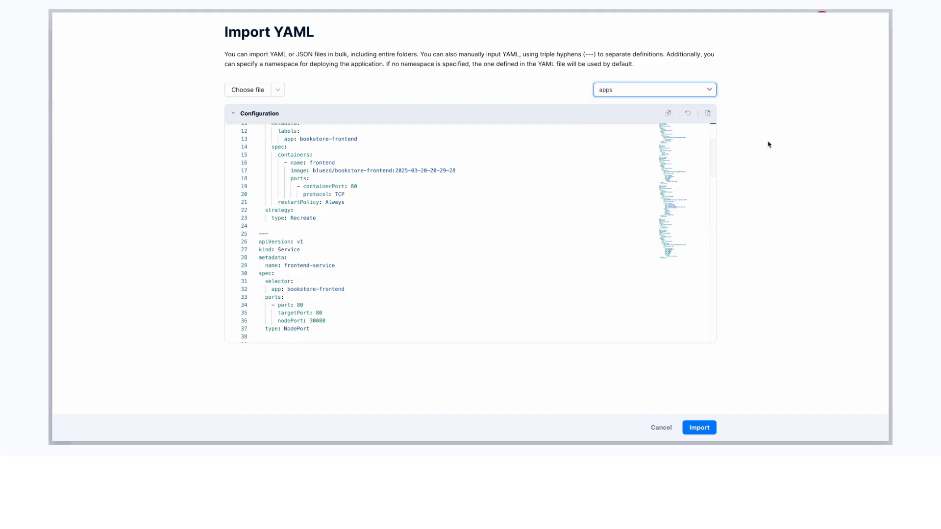
pyautogui.scroll(-10, 625, 235)
pyautogui.scroll(-11, 625, 235)
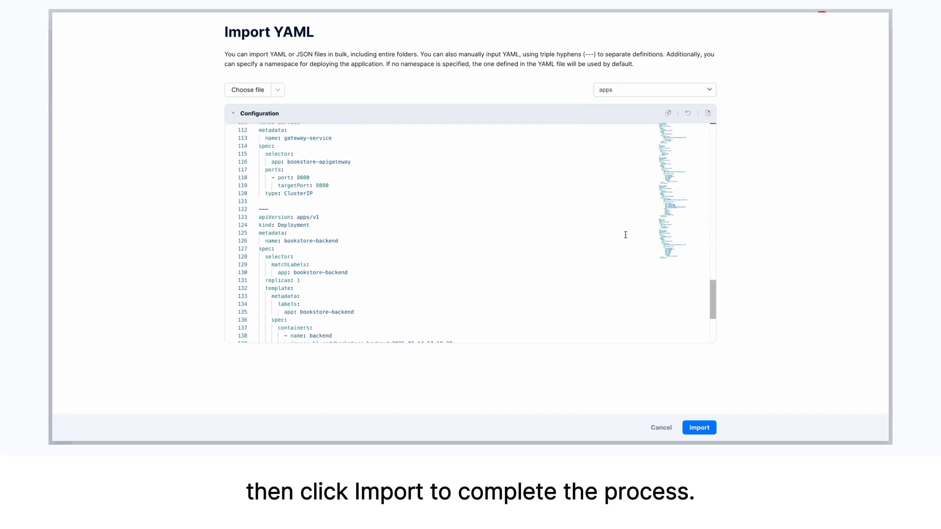
pyautogui.click(709, 427)
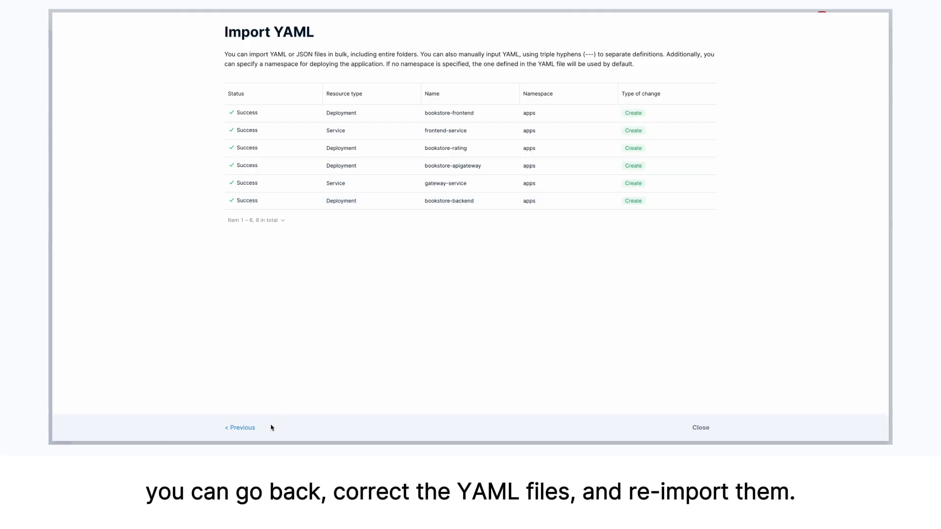
# Go back to review the bookstore configuration, and import it again into the apps namespace before closing the import
pyautogui.click(241, 428)
pyautogui.scroll(1, 360, 249)
pyautogui.scroll(-1, 360, 249)
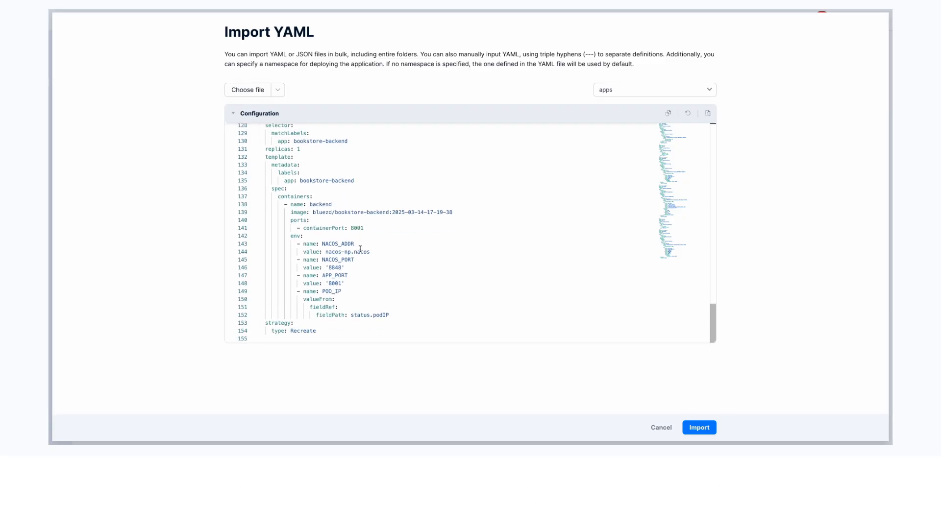
pyautogui.click(699, 428)
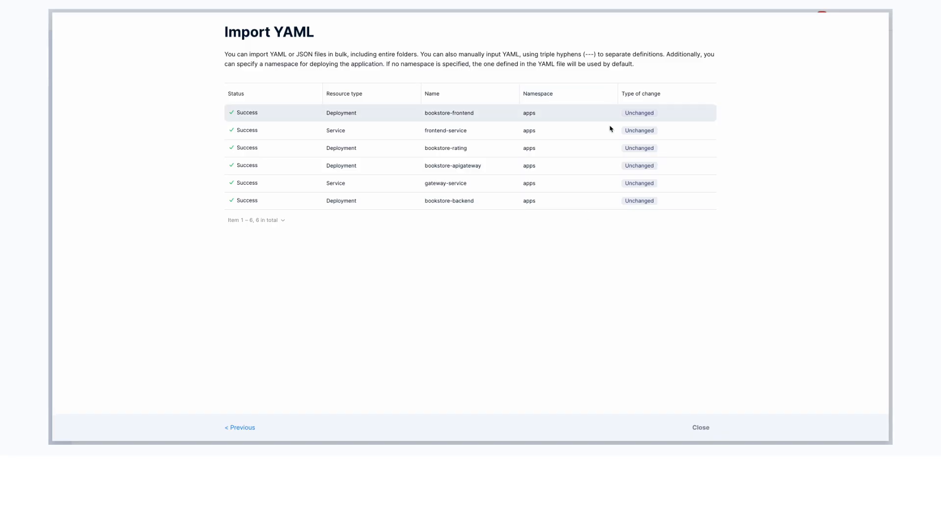
pyautogui.click(701, 428)
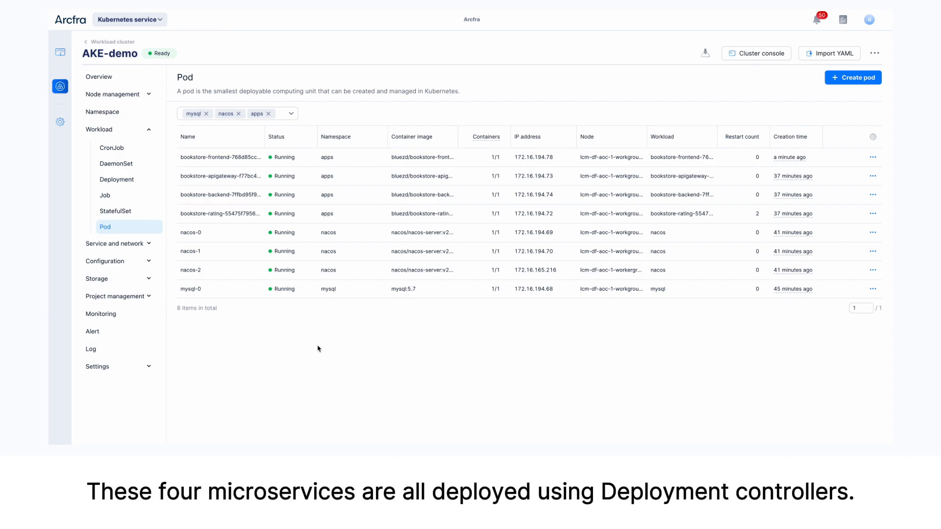
# View the cluster's deployments, and review the registered bookstore microservices in the service list of the Nacos console
pyautogui.click(127, 181)
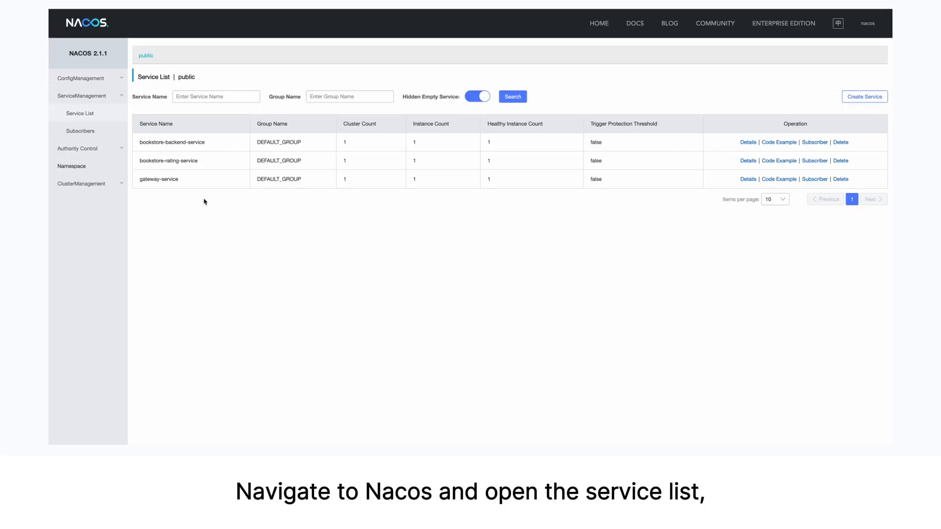
pyautogui.scroll(-1, 246, 210)
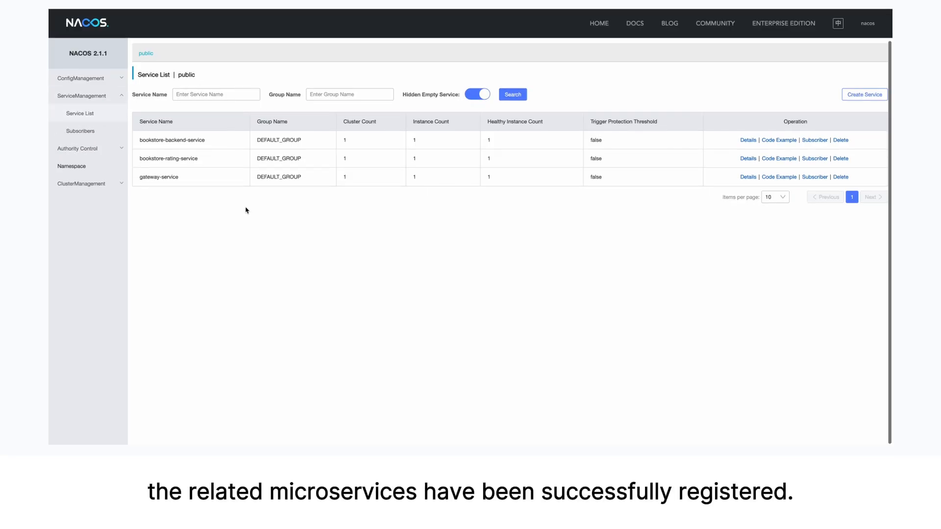
pyautogui.scroll(1, 247, 210)
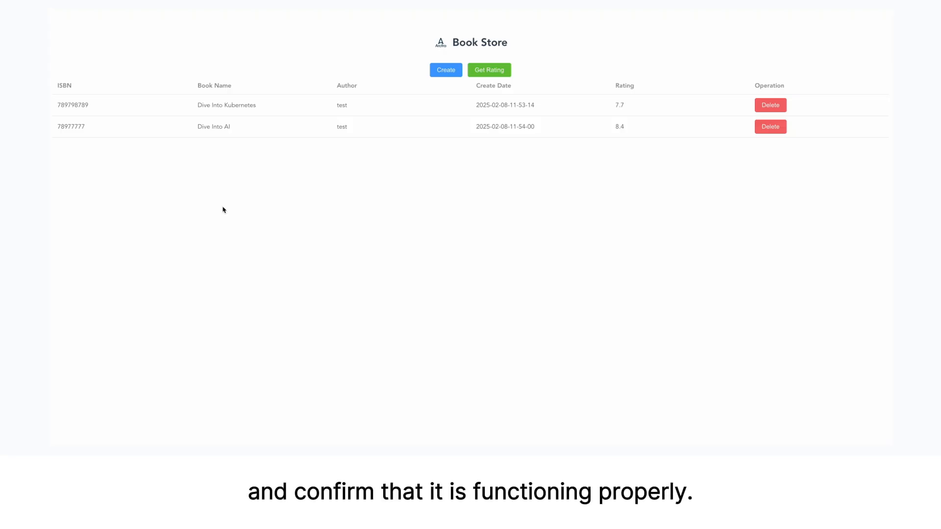
# In the Book Store web app, create a book with ISBN afasddf, name afasdf and author asfasdfas, and fetch its rating
pyautogui.click(439, 77)
pyautogui.click(408, 106)
pyautogui.write('afasddf')
pyautogui.click(408, 127)
pyautogui.write('afasdf')
pyautogui.click(455, 153)
pyautogui.write('asfasdfas')
pyautogui.click(659, 181)
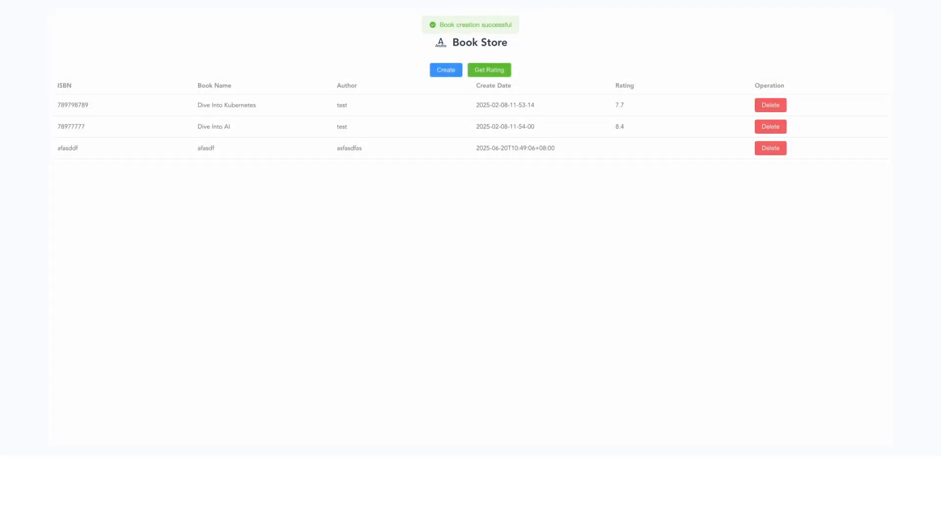
pyautogui.click(489, 69)
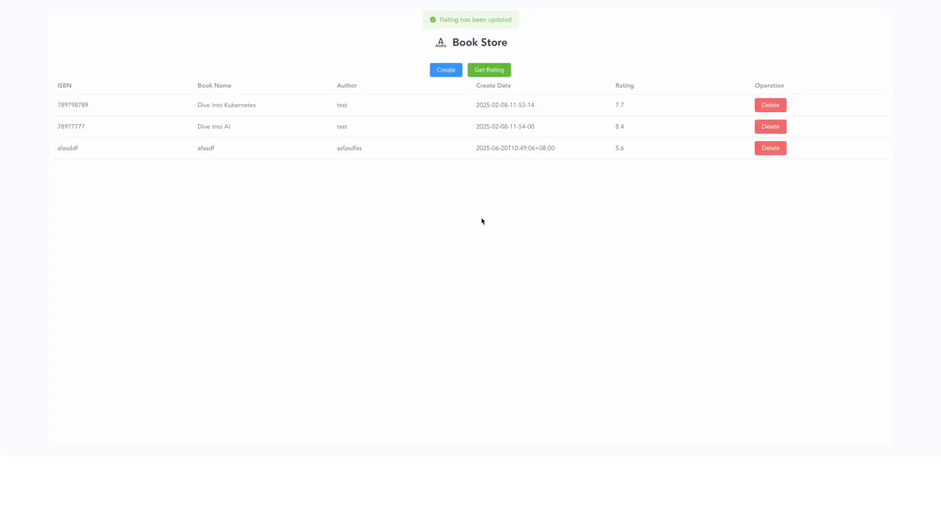
# Create another book with ISBN asdfasdfdasfasd, name asdfasdfasd and author asfdasfasddf, and fetch its rating
pyautogui.click(444, 72)
pyautogui.click(404, 106)
pyautogui.write('asdfasdfdasfasd')
pyautogui.click(409, 126)
pyautogui.write('asdfasdfasd')
pyautogui.click(443, 145)
pyautogui.write('asfdasfasddf')
pyautogui.click(657, 180)
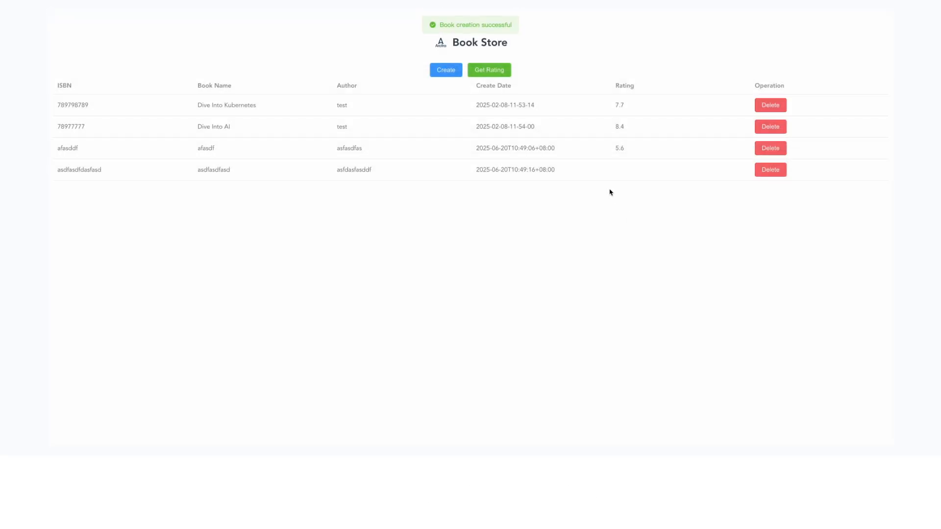
pyautogui.click(488, 70)
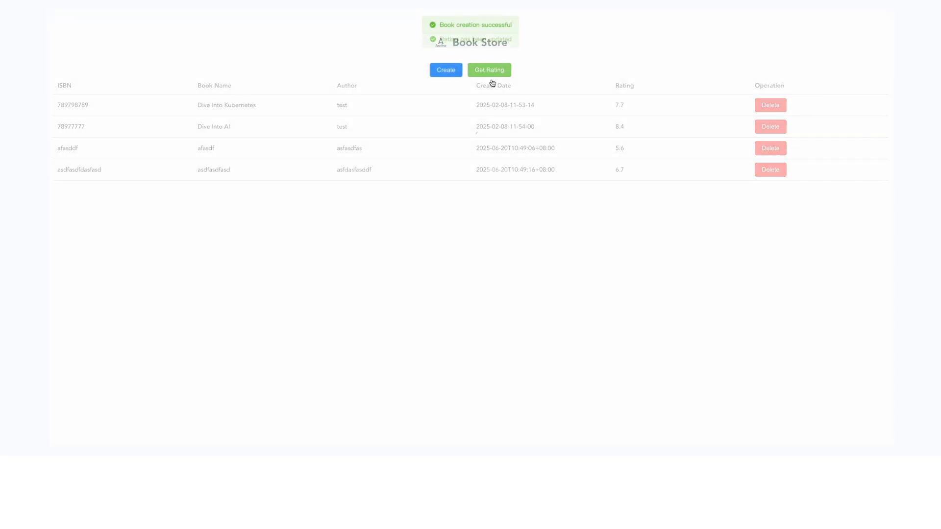
# Delete the book named asdfasdfasd from the book list
pyautogui.click(776, 174)
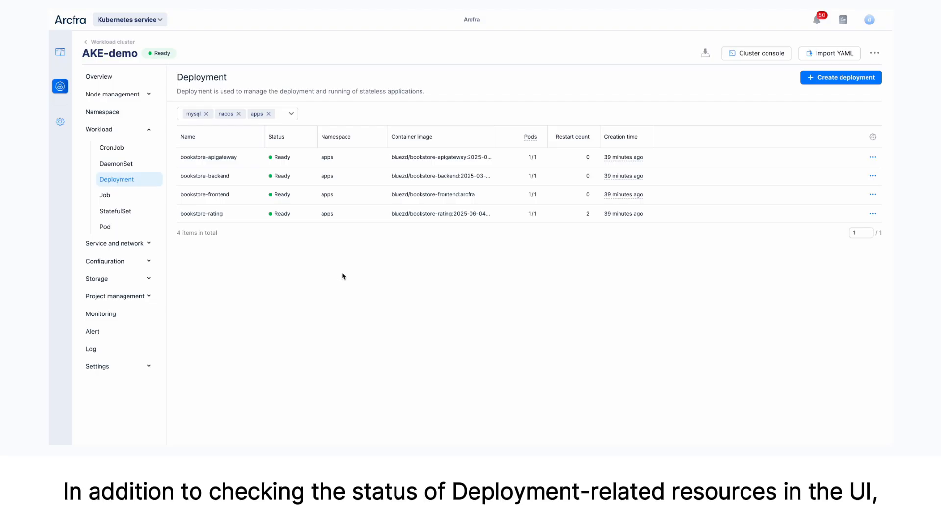
# In the AKE-demo cluster console, run k get nodes and k get pods -n apps, and minimize the console
pyautogui.click(750, 58)
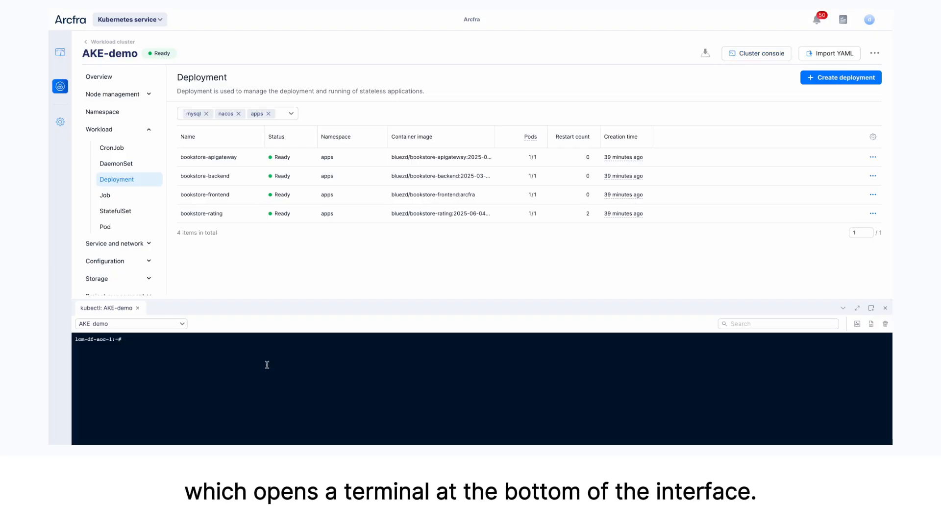
pyautogui.write('k get node')
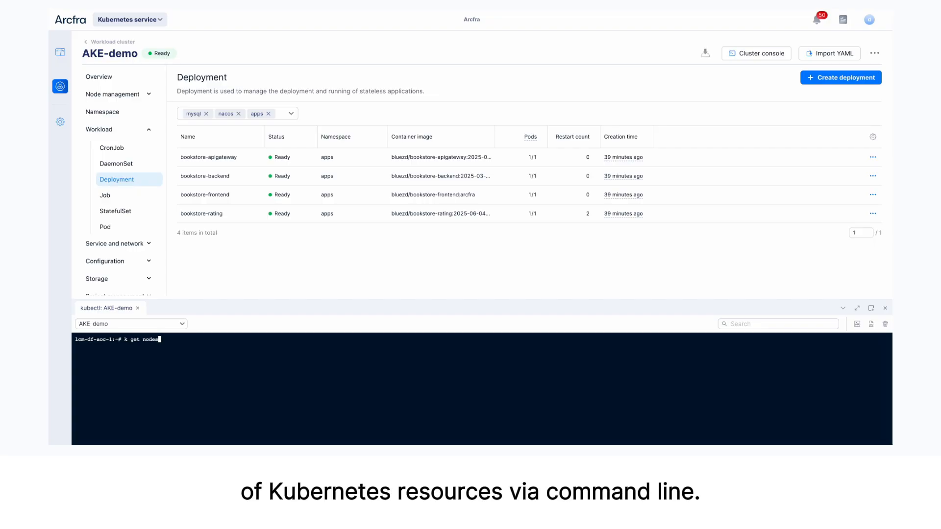
pyautogui.write('s')
pyautogui.press('Return')
pyautogui.write('k get pods -')
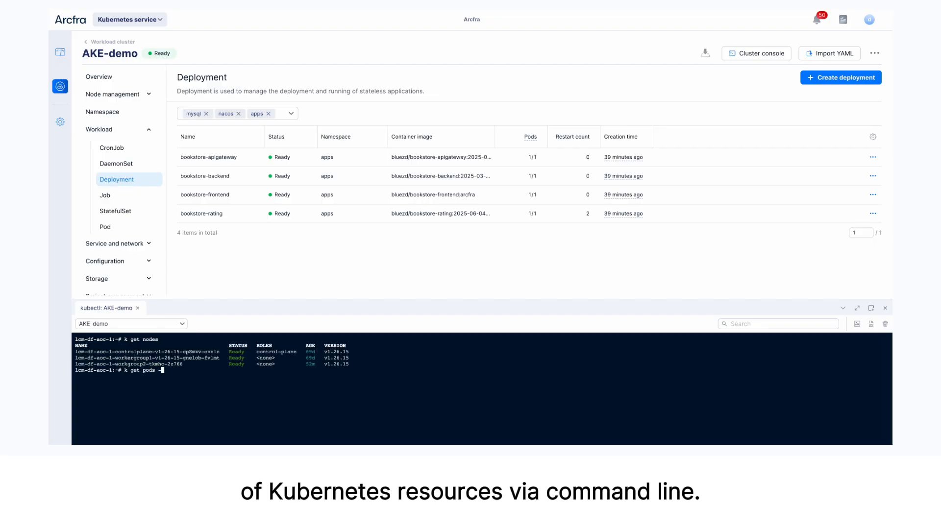
pyautogui.write('n apps')
pyautogui.press('Return')
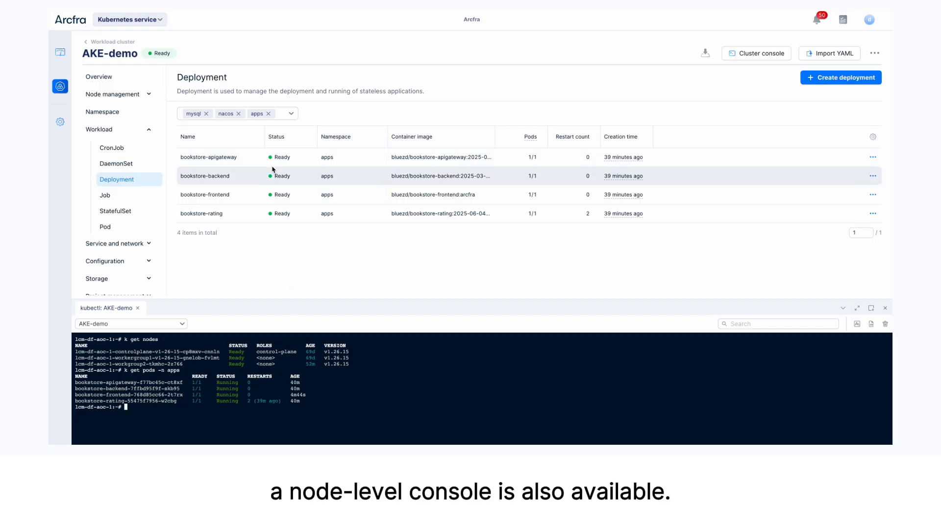
pyautogui.click(843, 307)
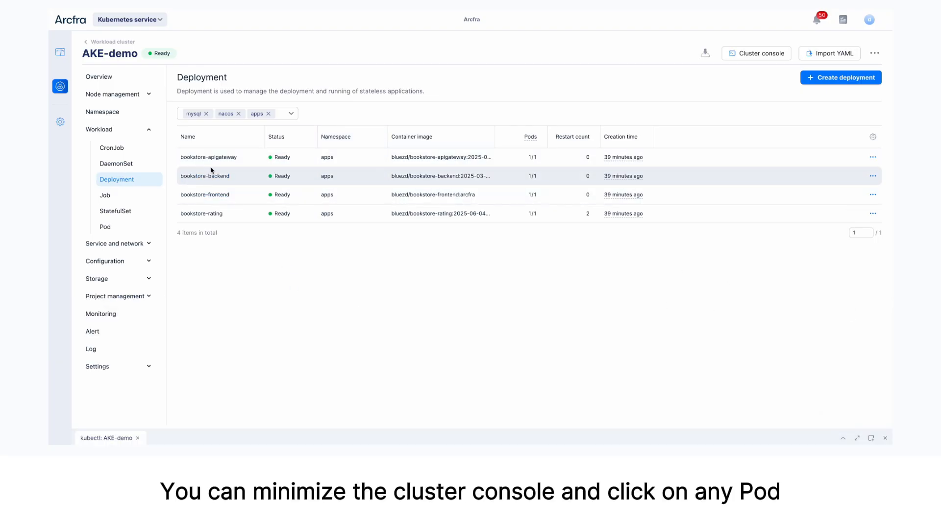
# Open the node console from the details of the bookstore-frontend deployment's pod, and enlarge the console area
pyautogui.click(215, 195)
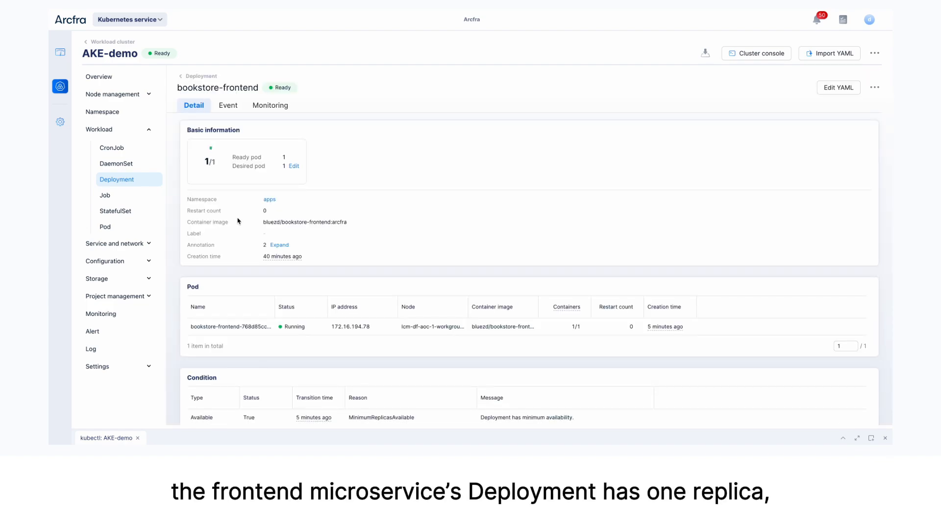
pyautogui.click(243, 313)
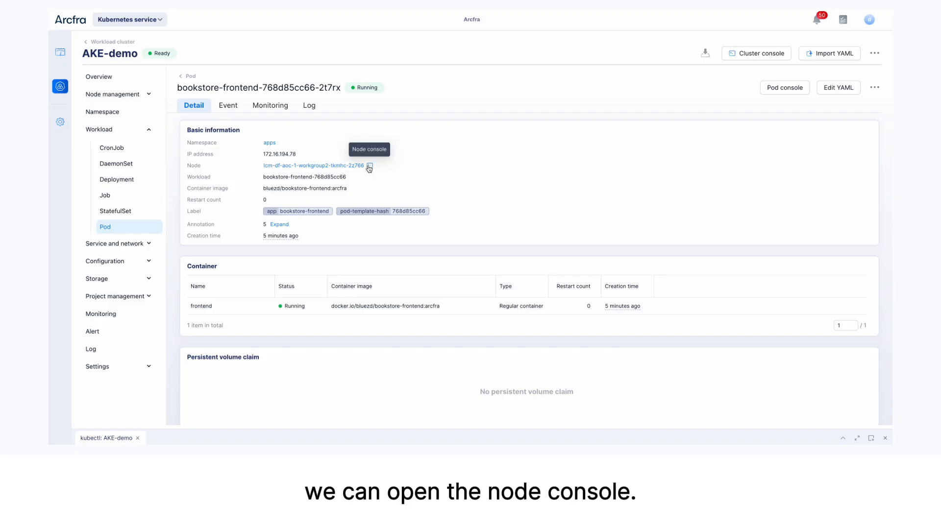
pyautogui.click(369, 166)
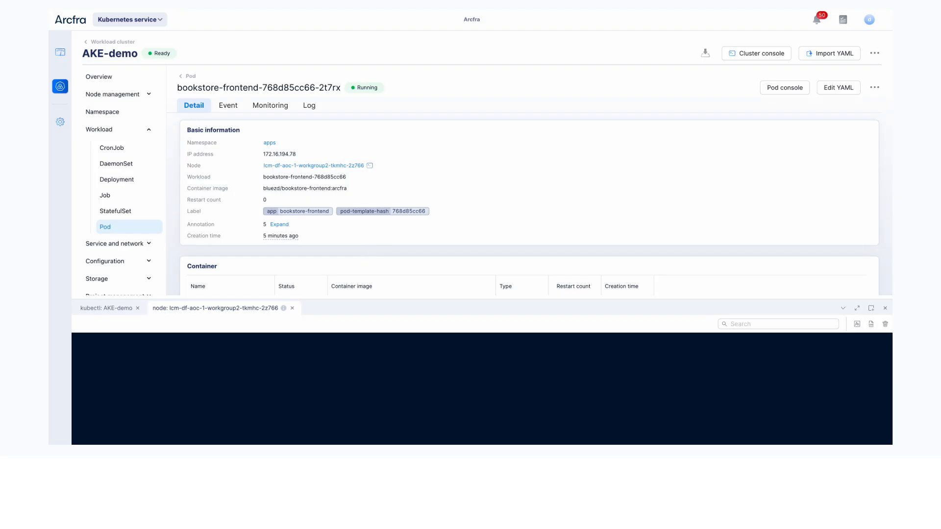
pyautogui.moveTo(346, 299); pyautogui.dragTo(346, 179)
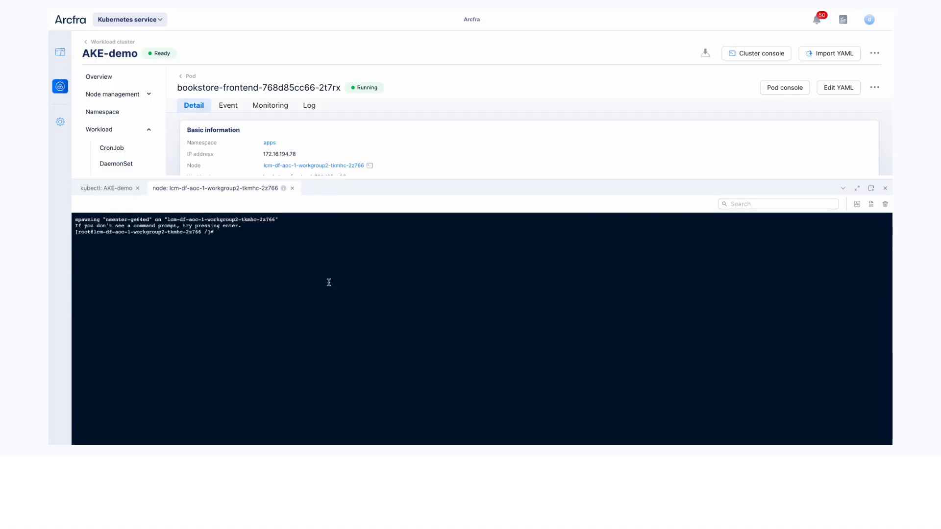
# List all processes running on the node with ps -ef in the node console
pyautogui.click(316, 311)
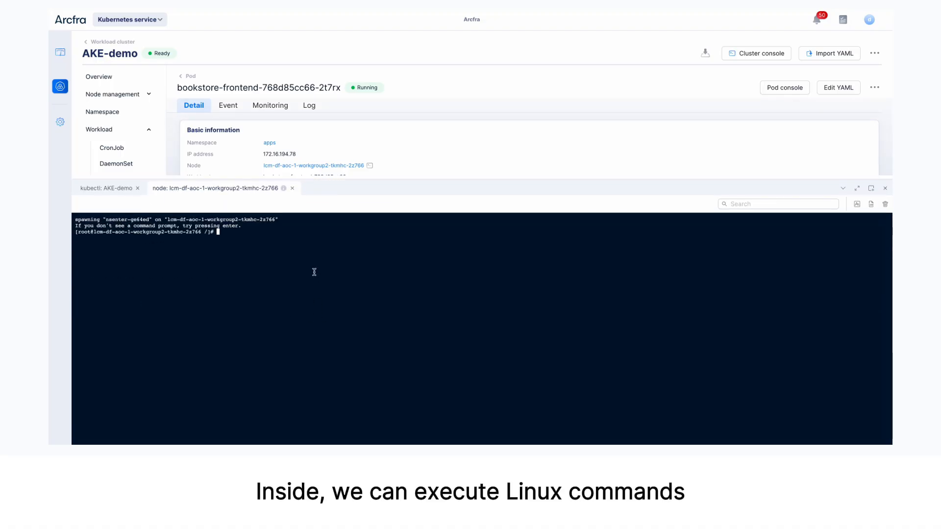
pyautogui.write('ps -ef')
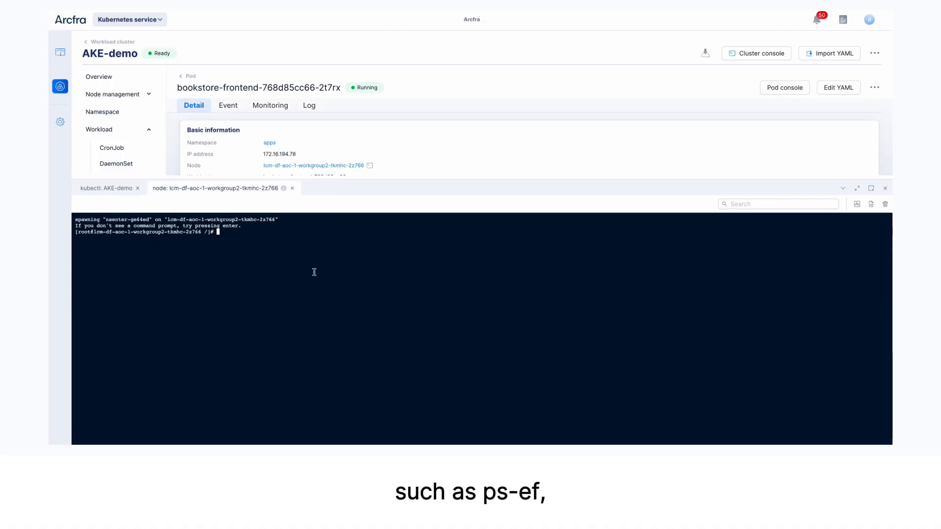
pyautogui.press('Return')
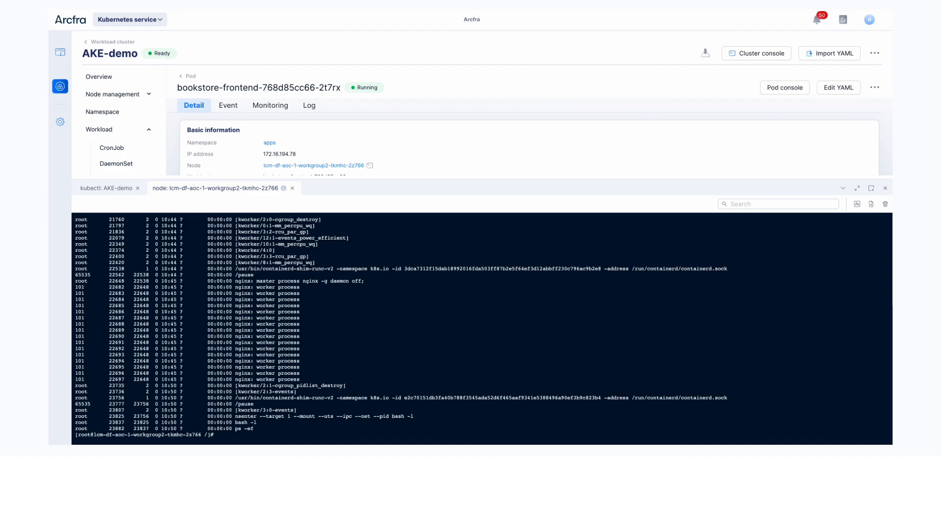
# Check the kubelet service on the node with systemctl status kubelet
pyautogui.press('Return')
pyautogui.press('Return')
pyautogui.write('systemctl s')
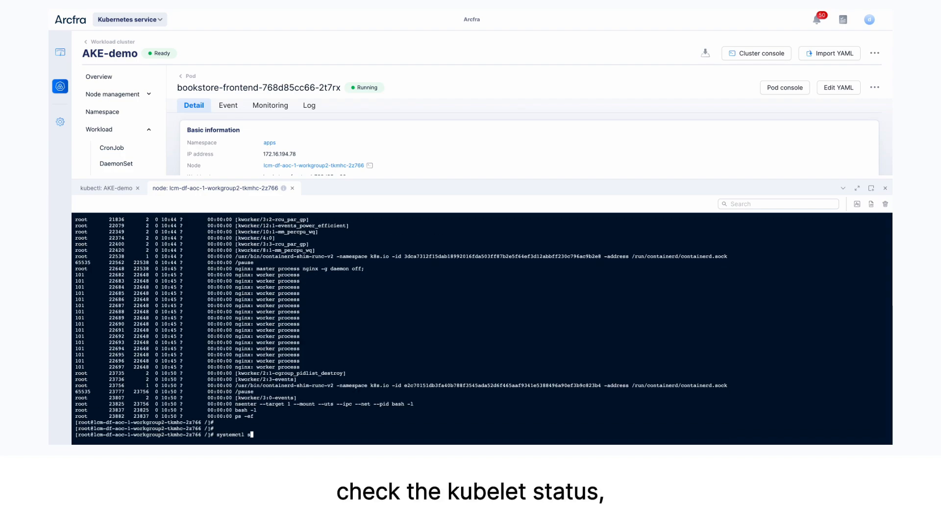
pyautogui.write('tatus kubelet')
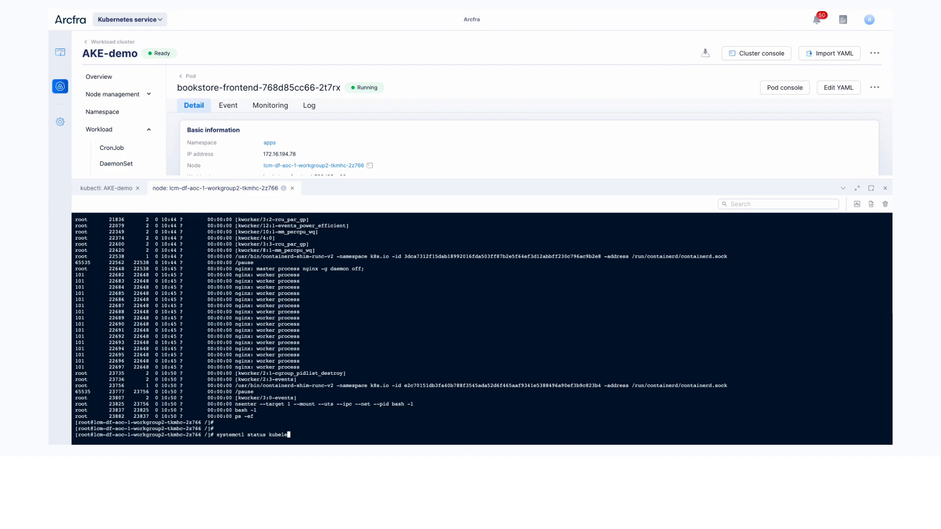
pyautogui.press('Return')
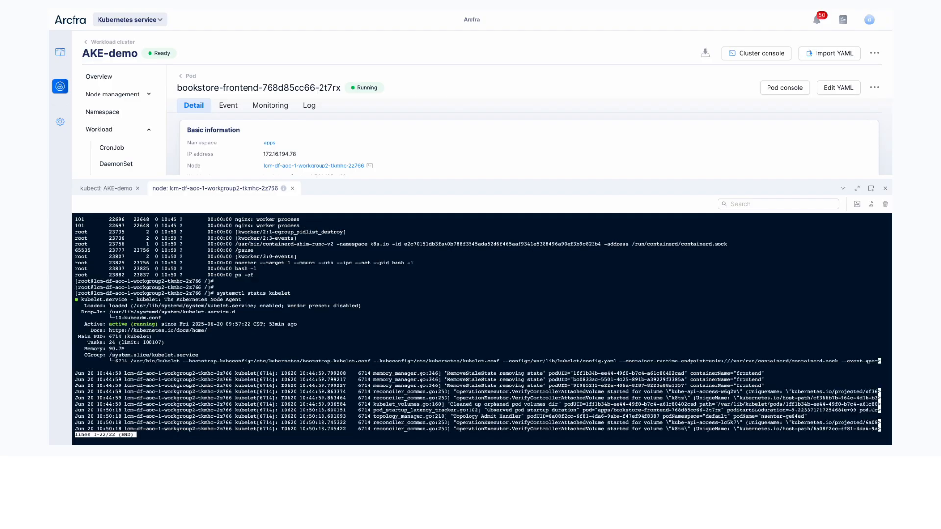
# Leave the status view, review the kubelet logs with journalctl -lu kubelet, and quit the log pager
pyautogui.write('qjournalctl -')
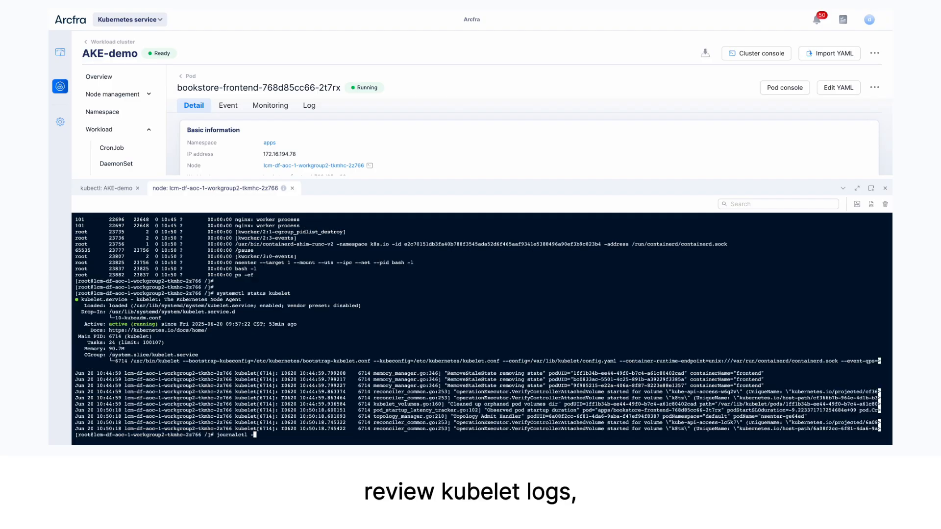
pyautogui.write('lu ku')
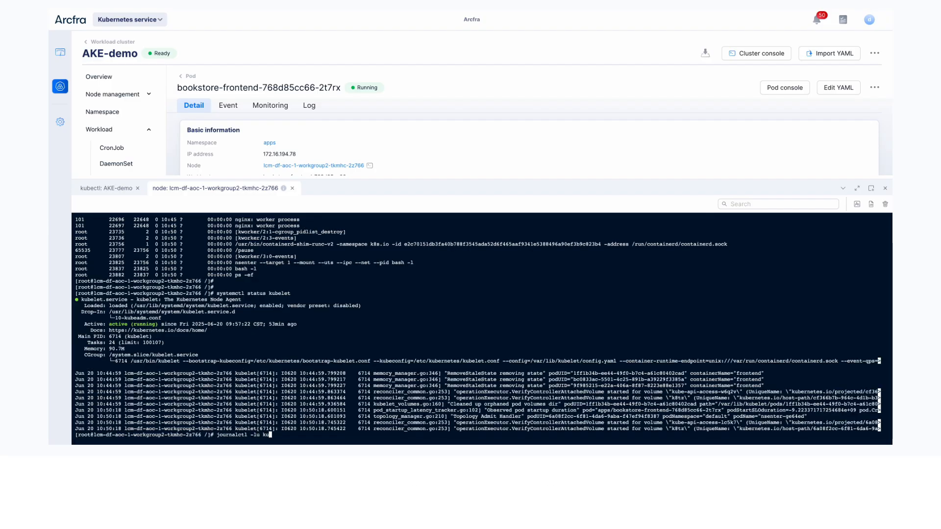
pyautogui.write('belet')
pyautogui.press('Return')
pyautogui.press('q')
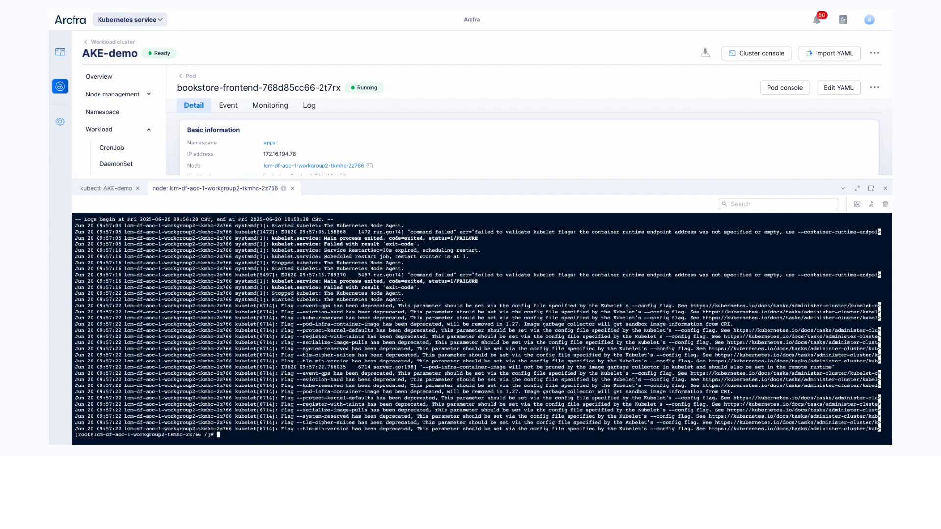
# List the node's containers with crictl ps and its container images with crictl images
pyautogui.press('Return')
pyautogui.press('Return')
pyautogui.write('cric')
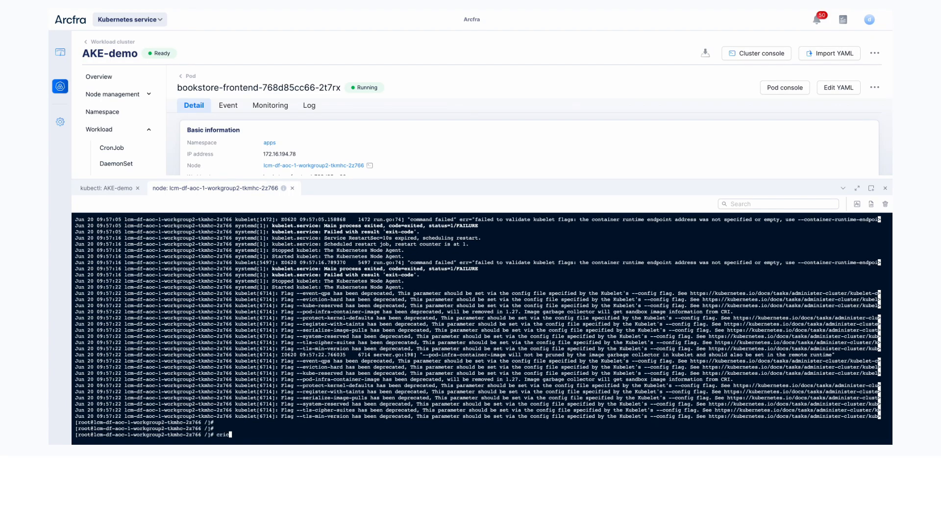
pyautogui.write('tl ps')
pyautogui.press('Return')
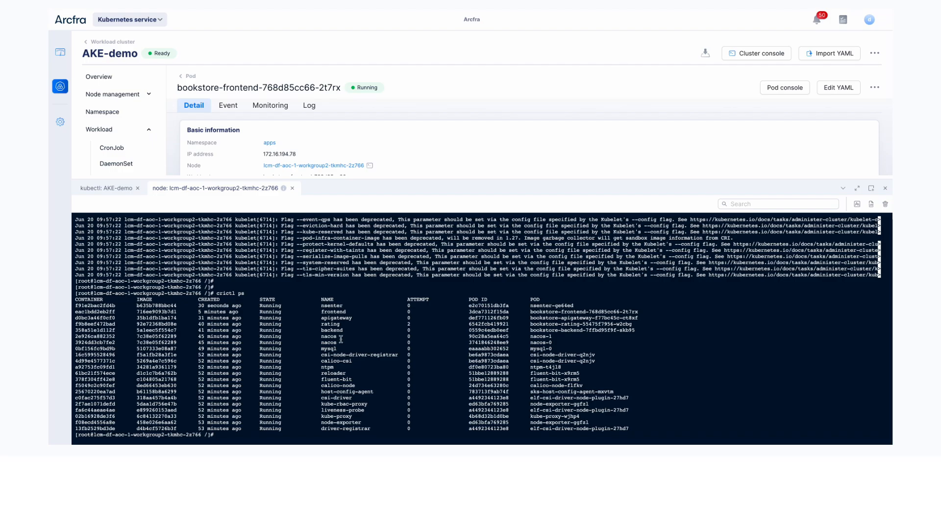
pyautogui.write('c')
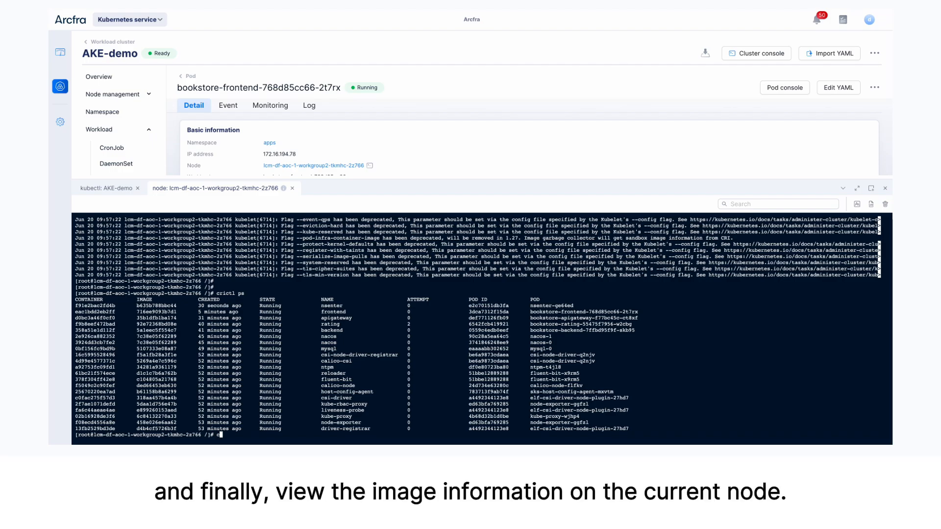
pyautogui.write('rictl images')
pyautogui.press('Return')
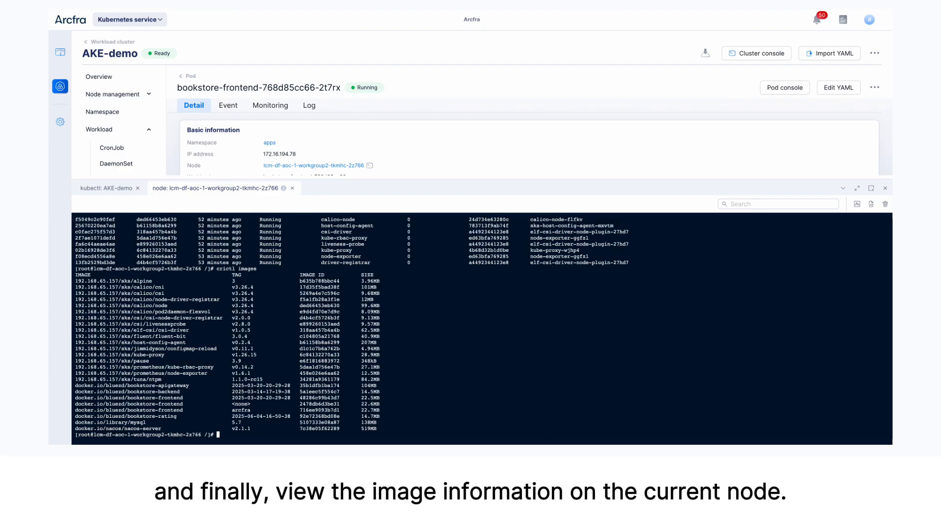